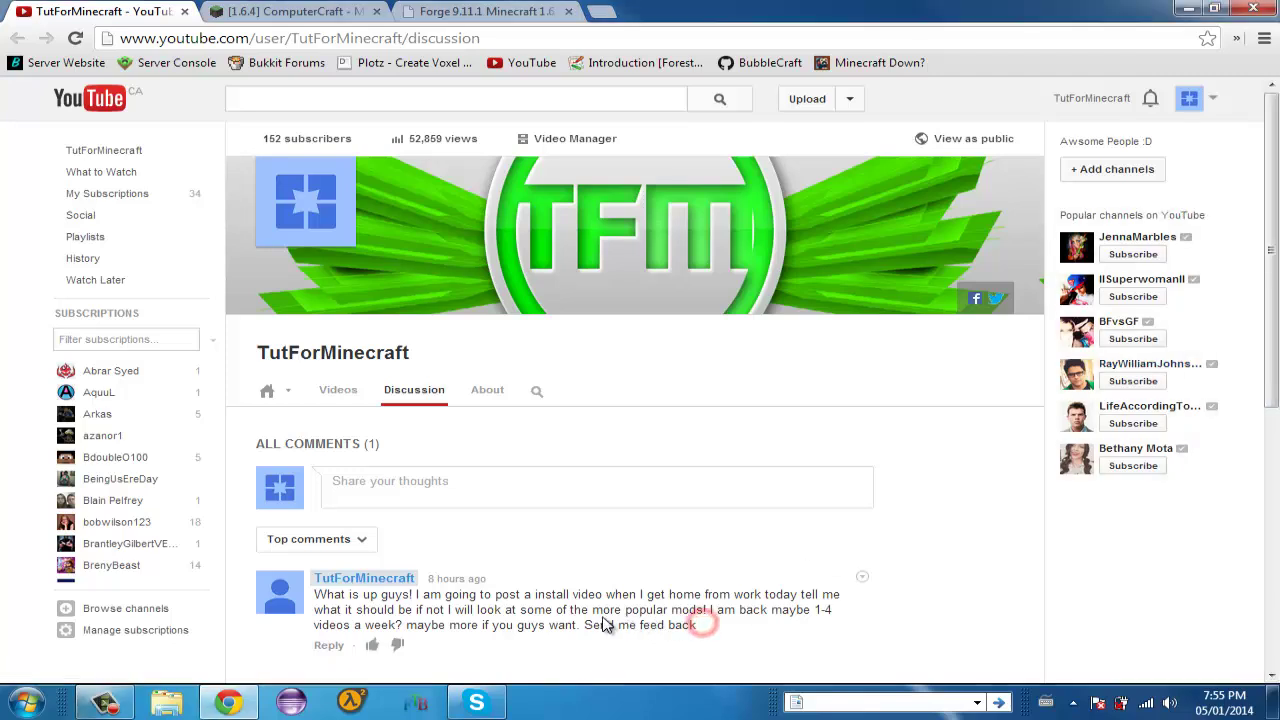
Step: Read the latest channel comment, highlighting it and its 'I am back maybe 1-4' and 'Send me feed back' parts
drag(604, 624, 306, 592)
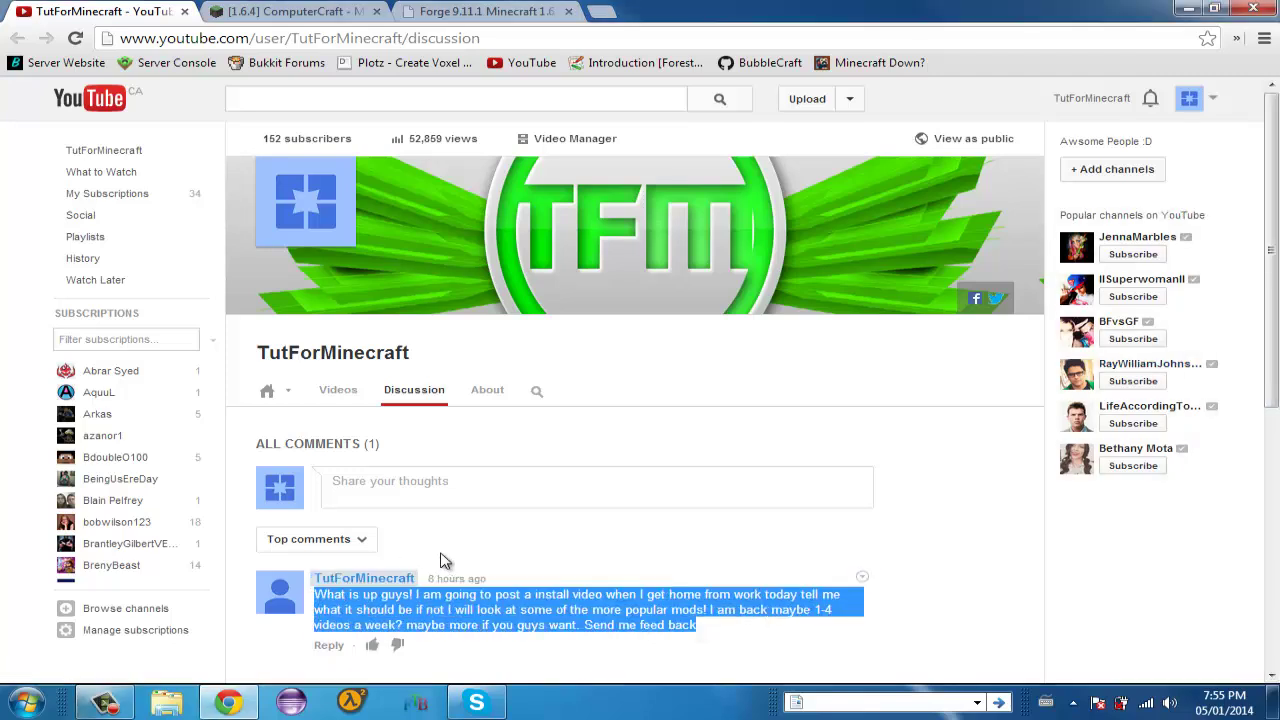
scroll(447, 561, down, 3)
click(370, 430)
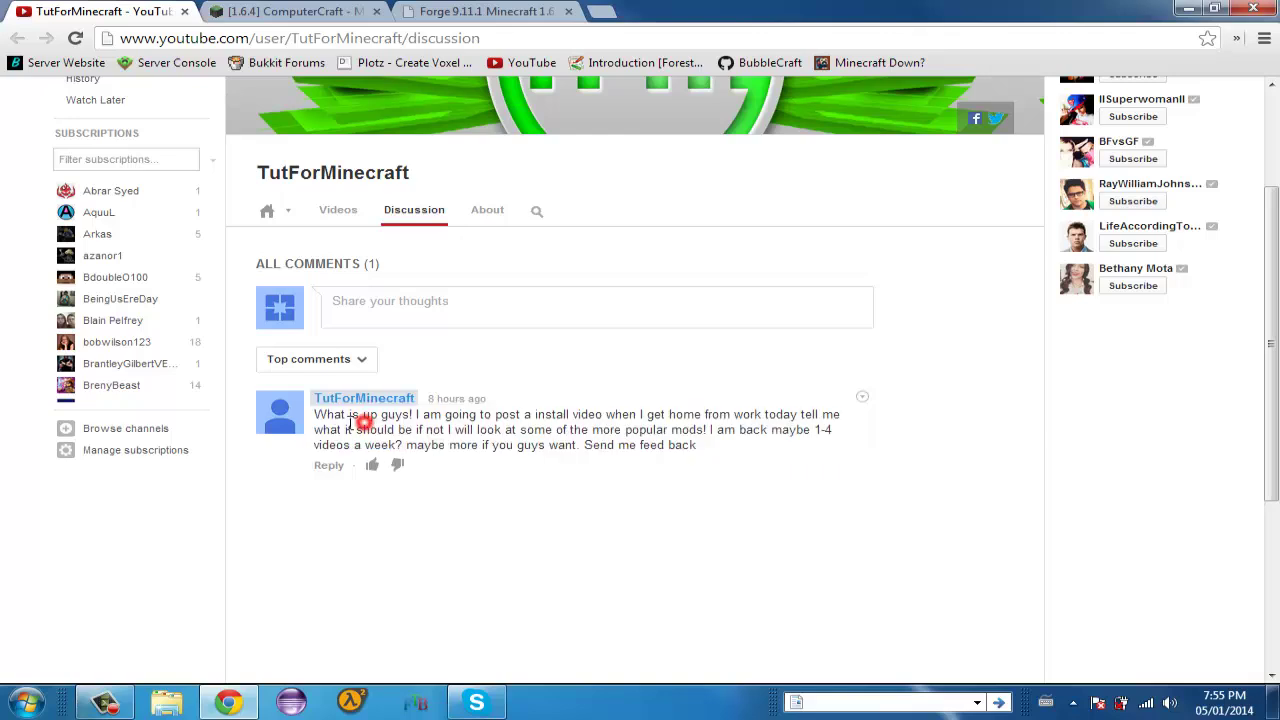
mouse_move(698, 446)
mouse_down()
mouse_move(302, 434)
mouse_move(308, 414)
mouse_up()
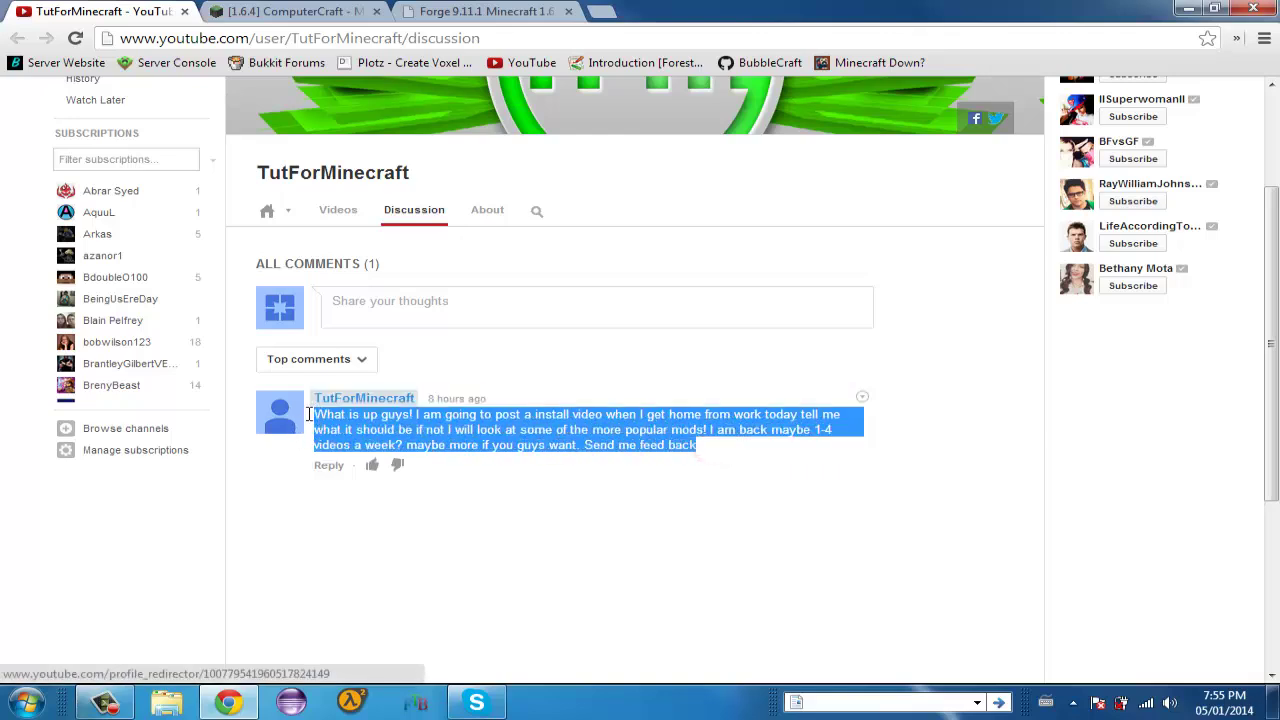
click(536, 415)
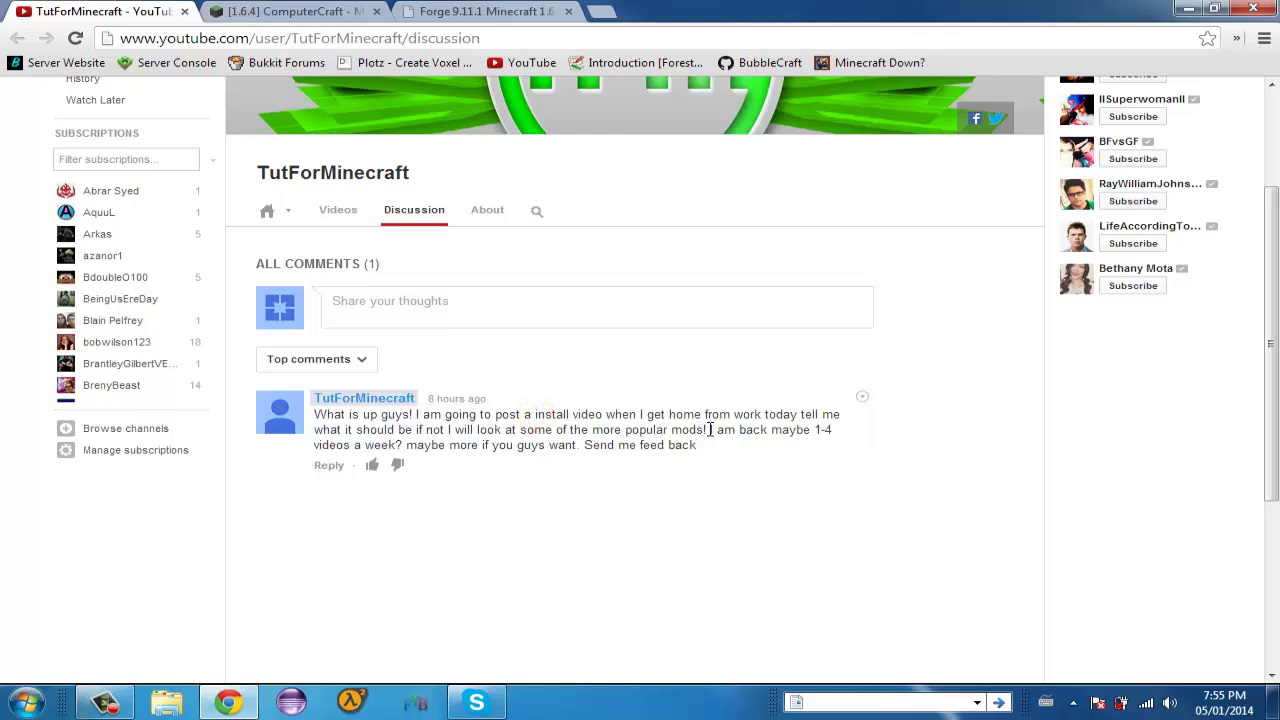
drag(708, 429, 834, 432)
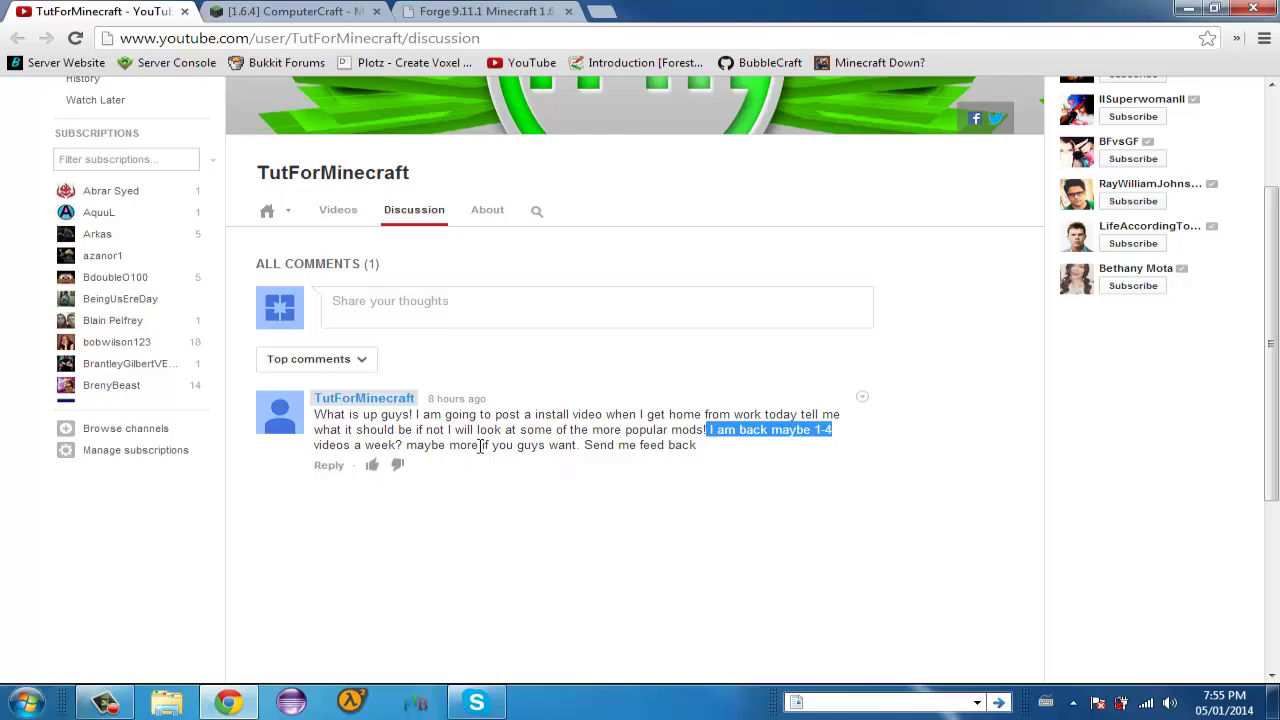
shift+click(700, 455)
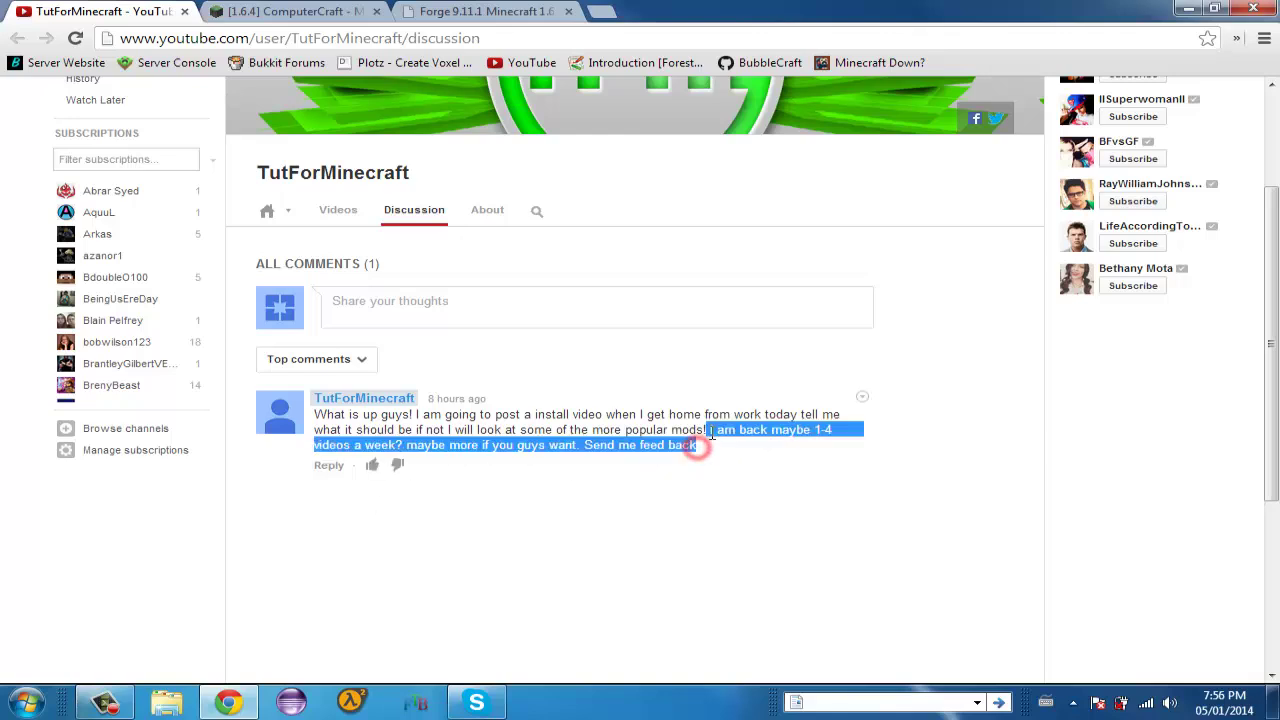
click(702, 448)
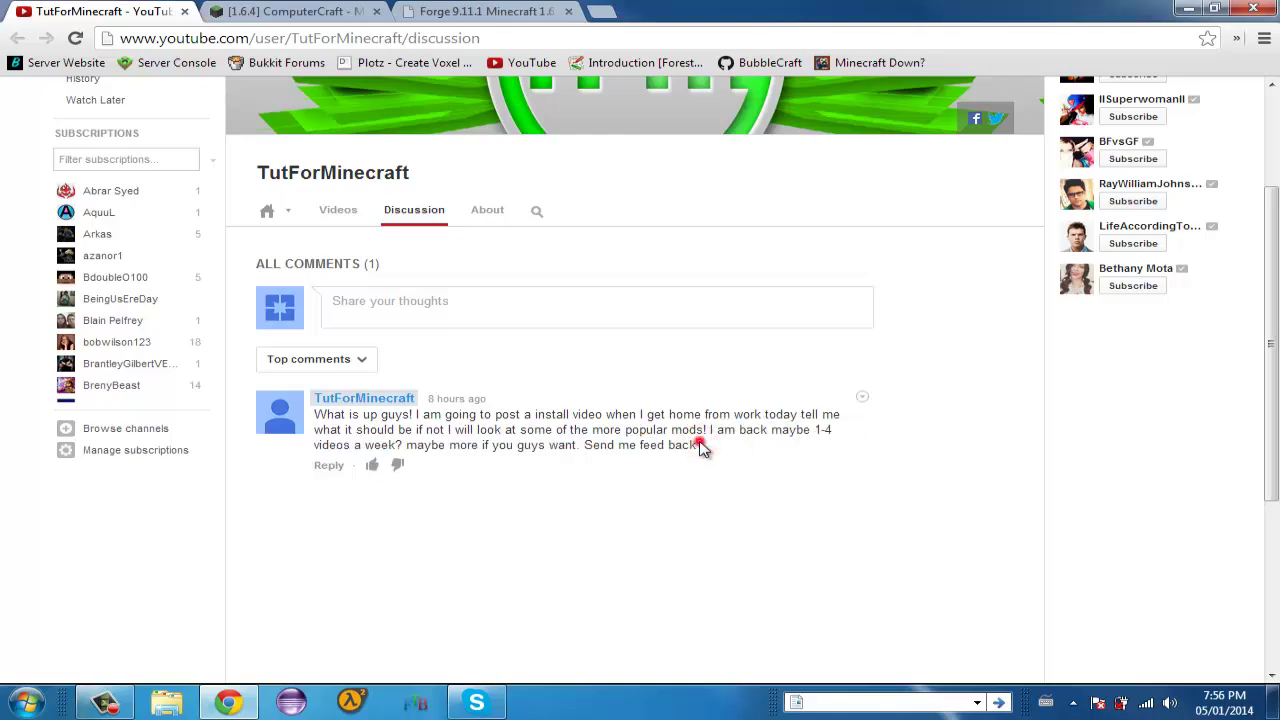
drag(712, 430, 700, 448)
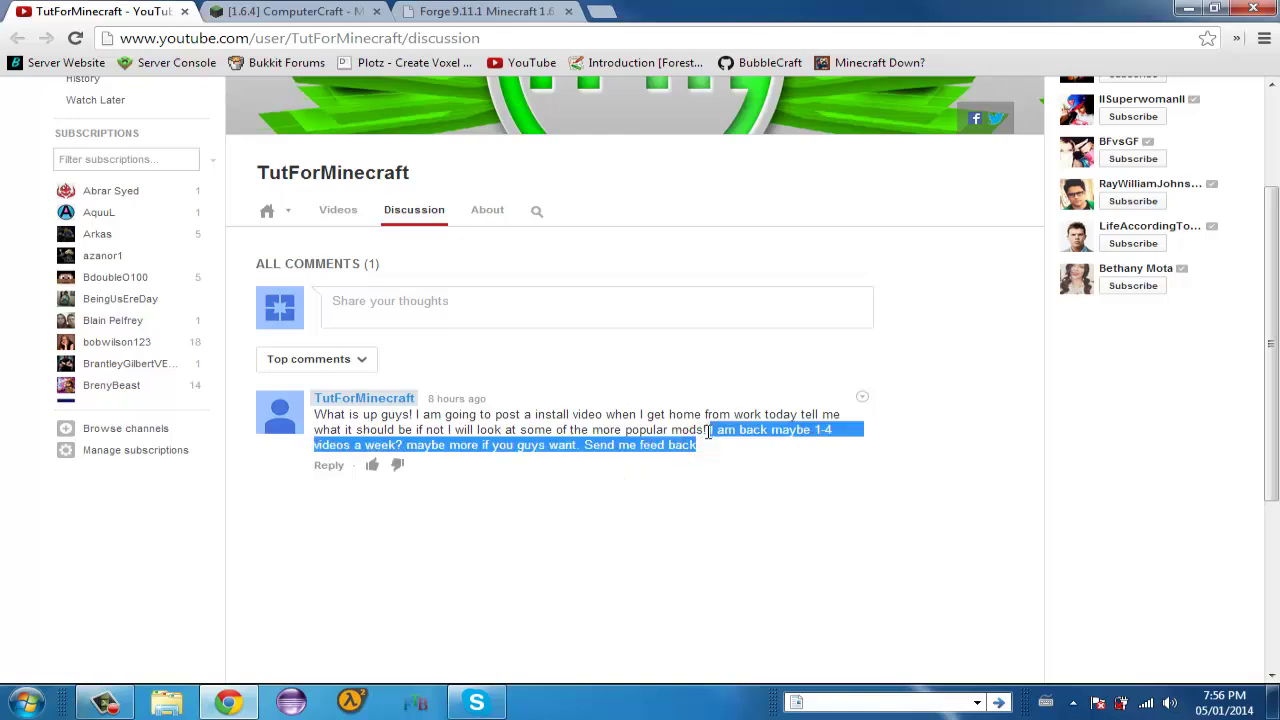
Step: Reread the comment, highlighting 'What' through 'mods!' and the word 'popular'
mouse_move(707, 430)
mouse_down()
mouse_move(332, 430)
mouse_move(311, 414)
mouse_up()
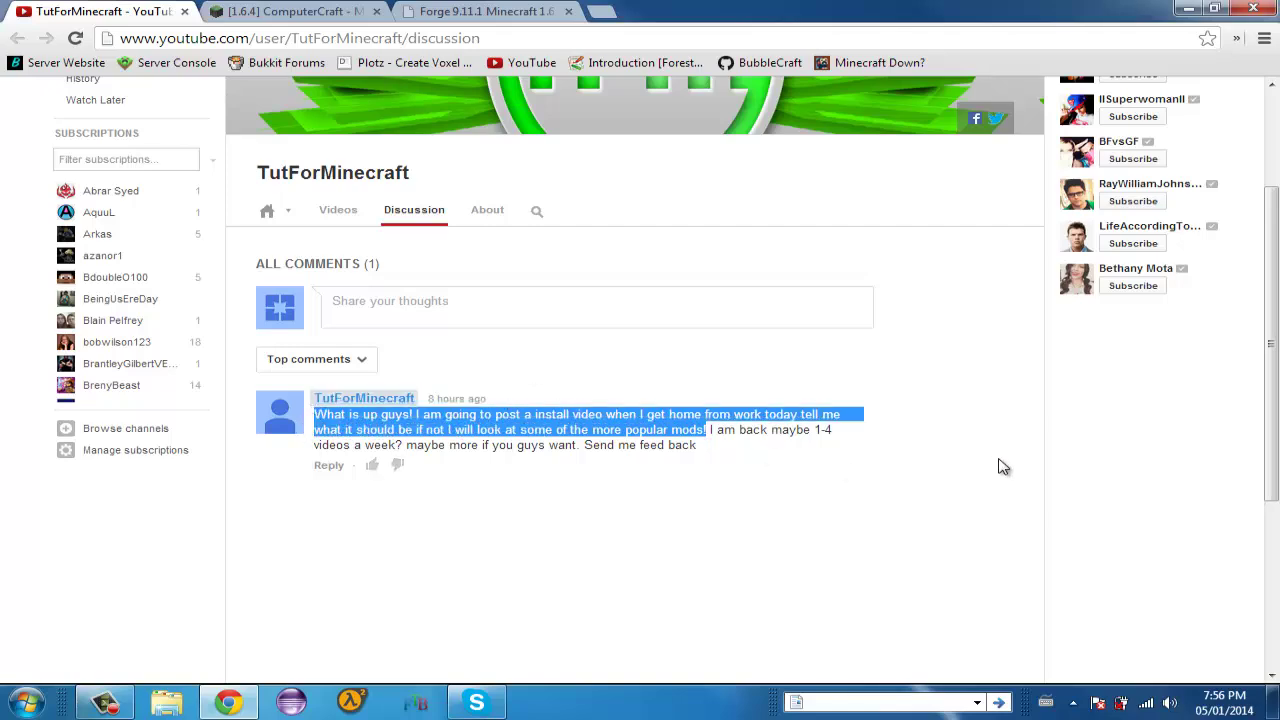
scroll(1010, 440, up, 3)
scroll(1016, 428, down, 3)
scroll(995, 421, up, 2)
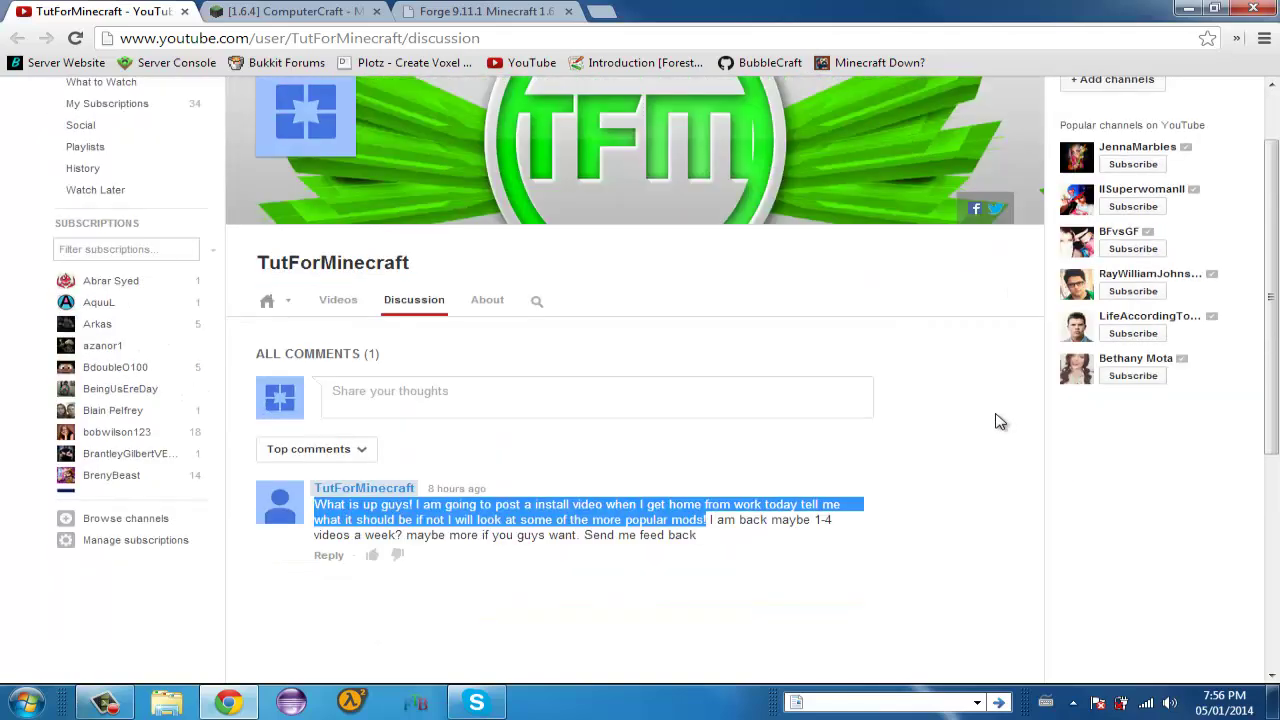
click(706, 540)
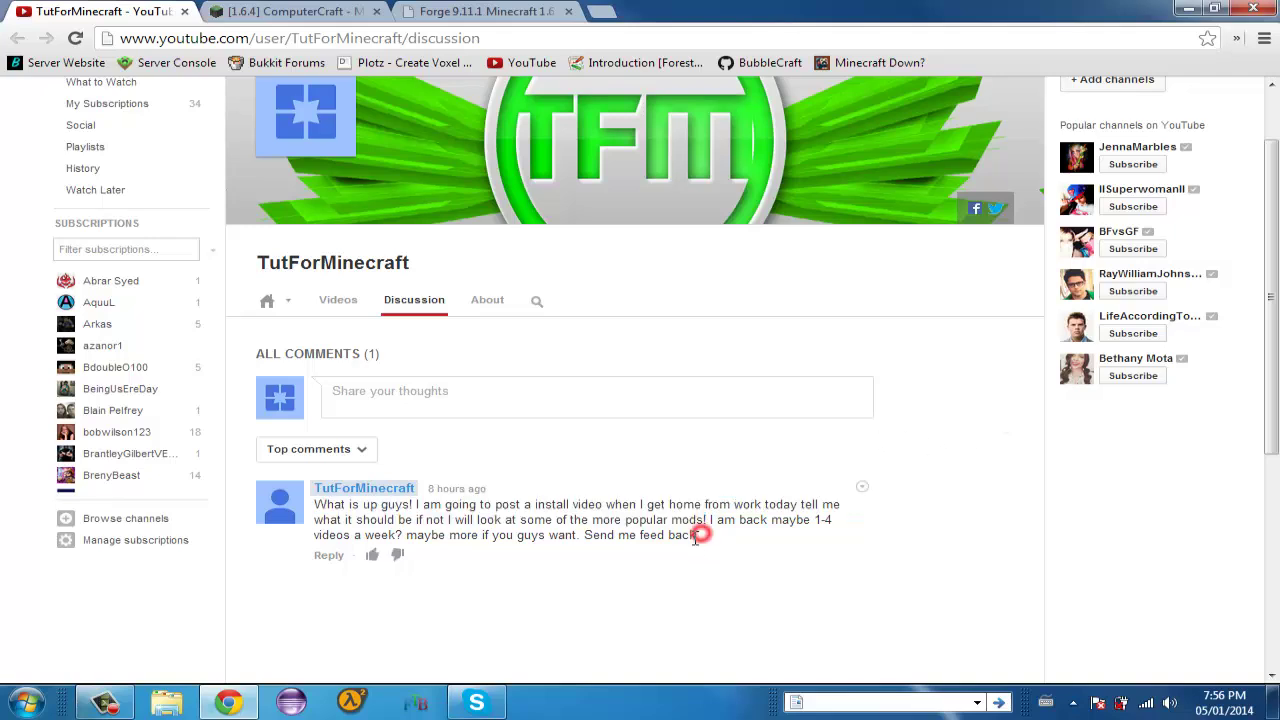
drag(700, 537, 322, 505)
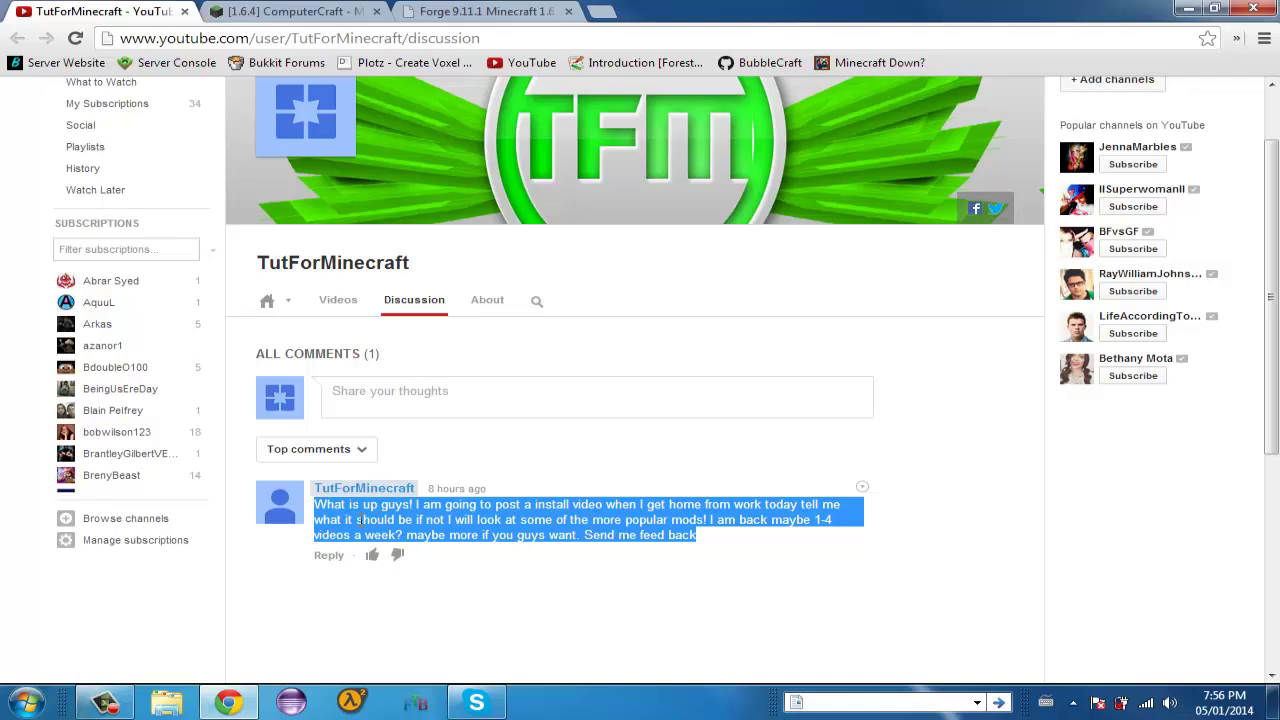
click(358, 520)
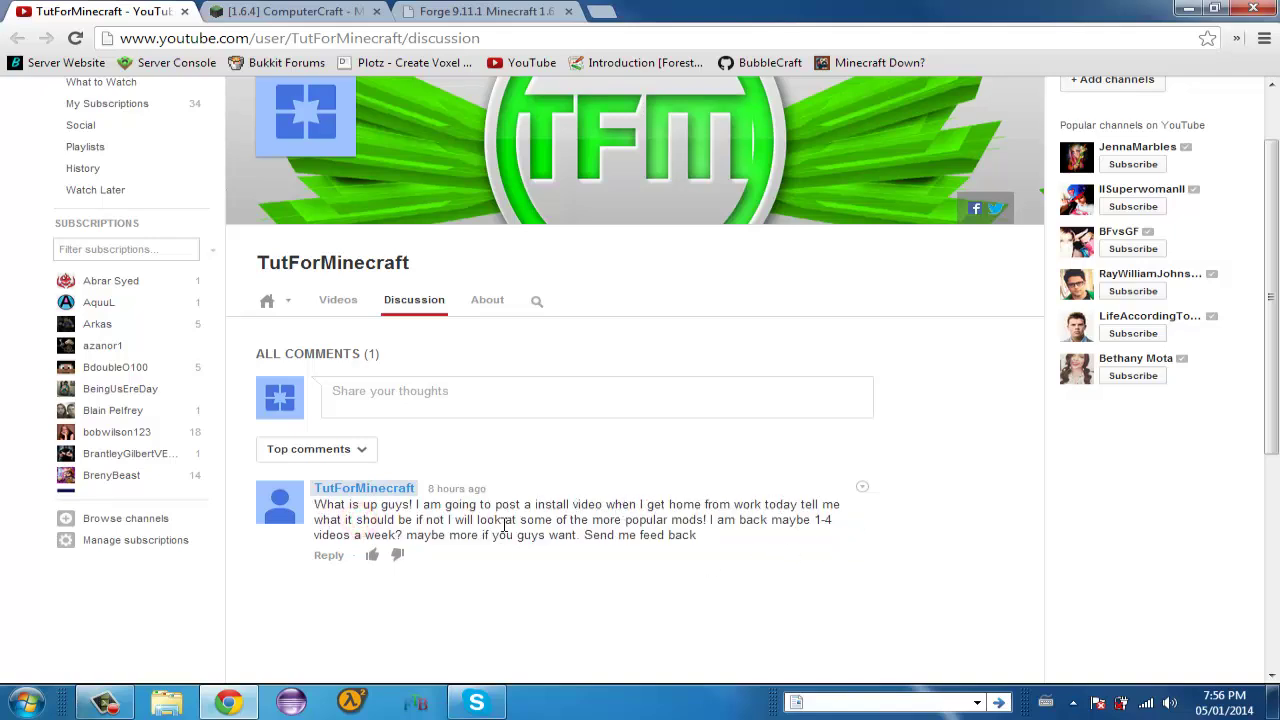
mouse_move(623, 520)
mouse_down()
mouse_move(700, 537)
mouse_move(671, 520)
mouse_up()
click(672, 520)
Step: Close the YouTube tab and scroll the ComputerCraft thread to About ComputerCraft and its official website link
click(184, 11)
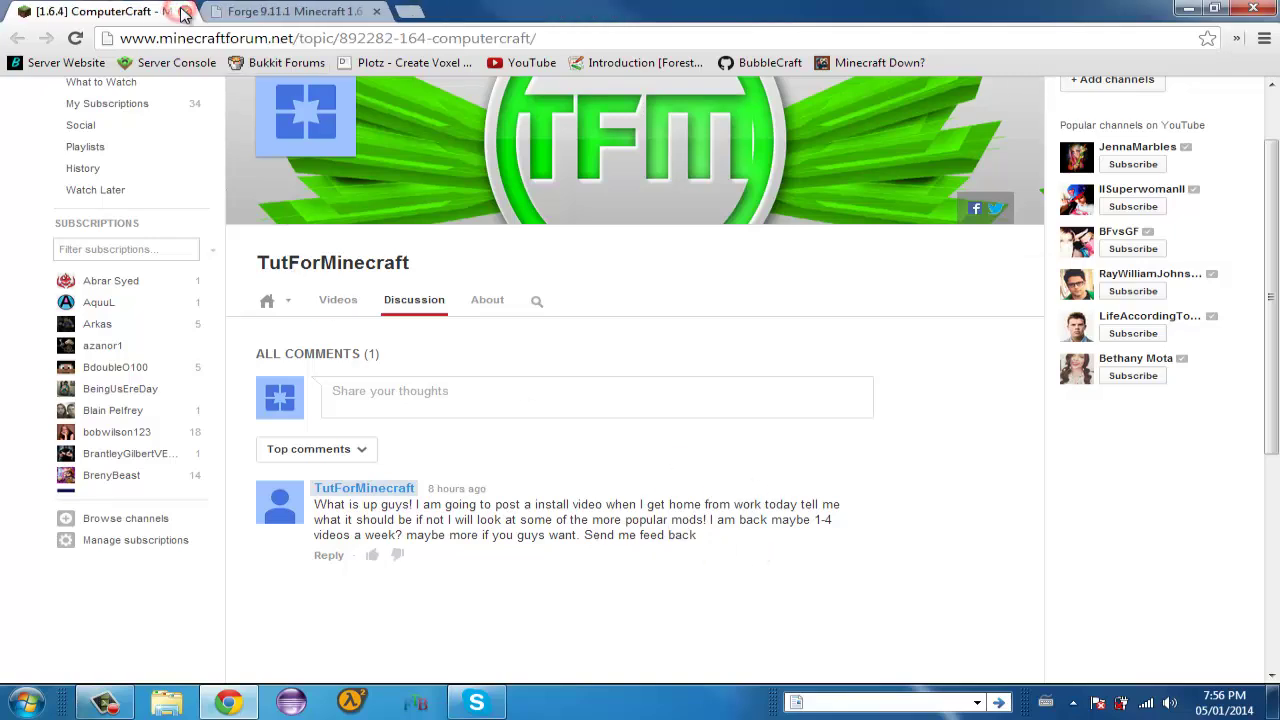
scroll(620, 588, down, 6)
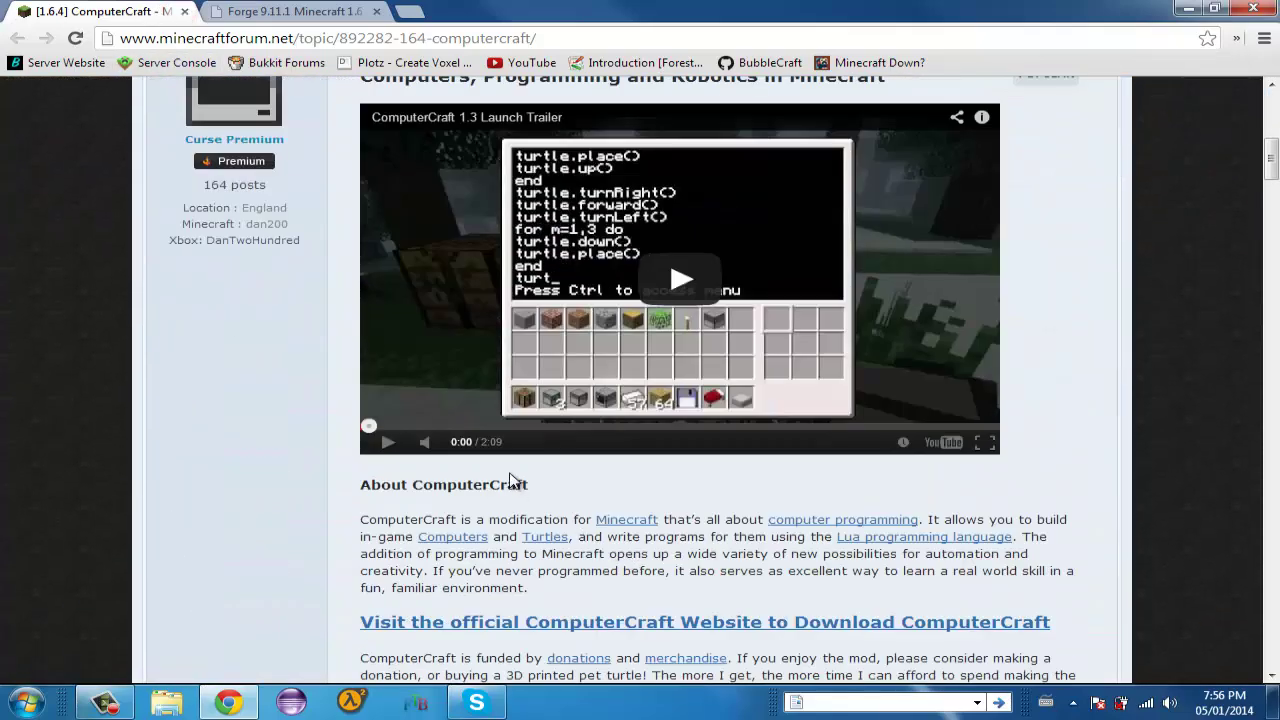
drag(531, 491, 409, 494)
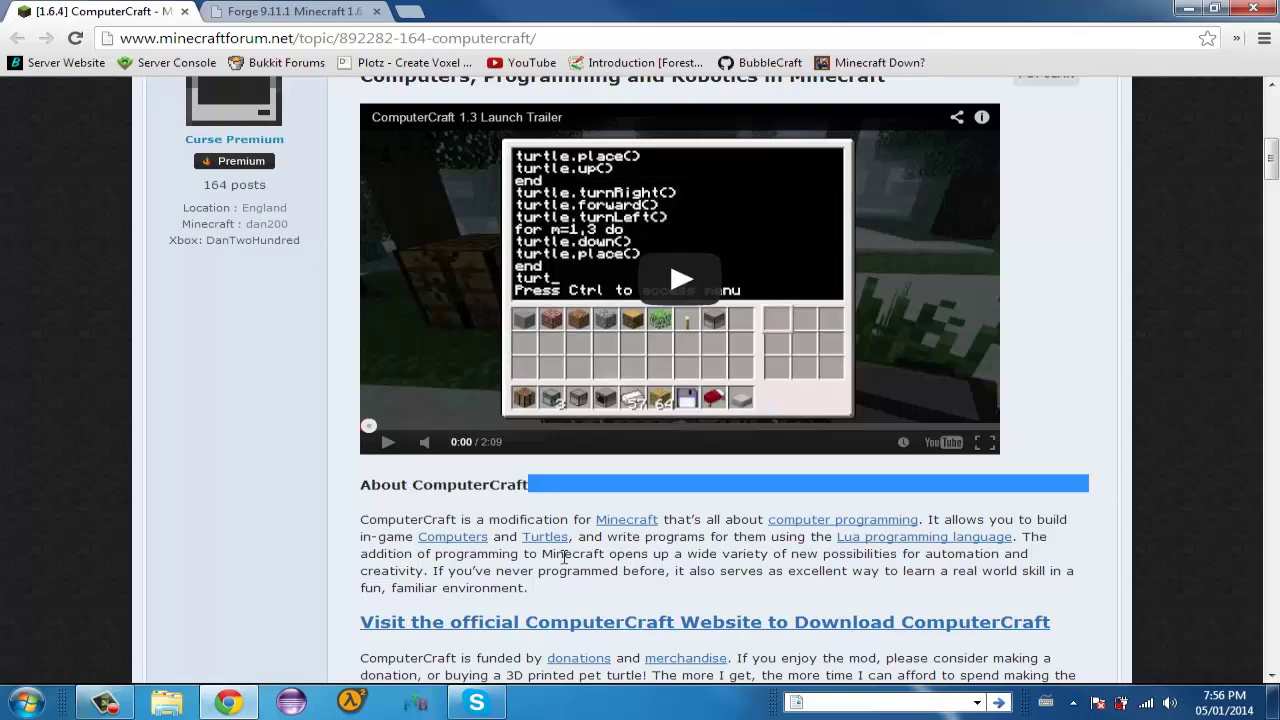
click(577, 489)
scroll(688, 558, down, 1)
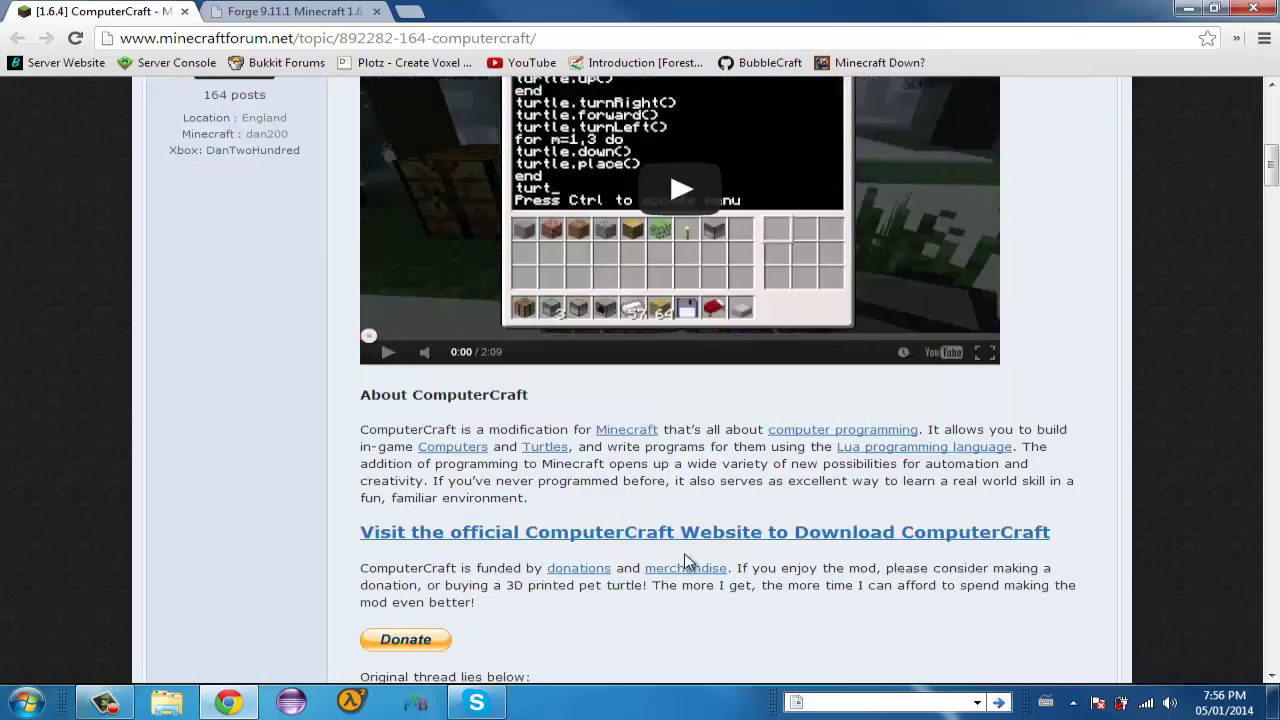
scroll(680, 540, down, 2)
scroll(680, 523, up, 1)
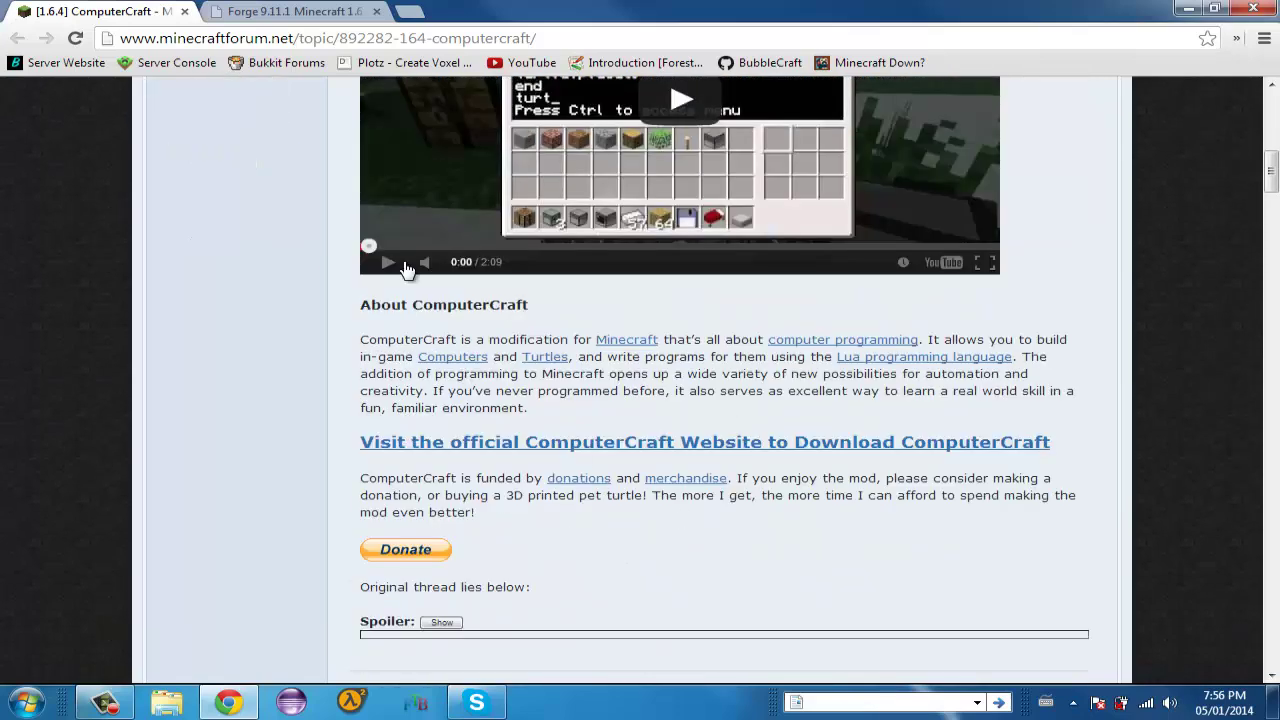
Step: Open the official ComputerCraft site, find the 1.58 download under 'Download and installing', then close it
click(771, 443)
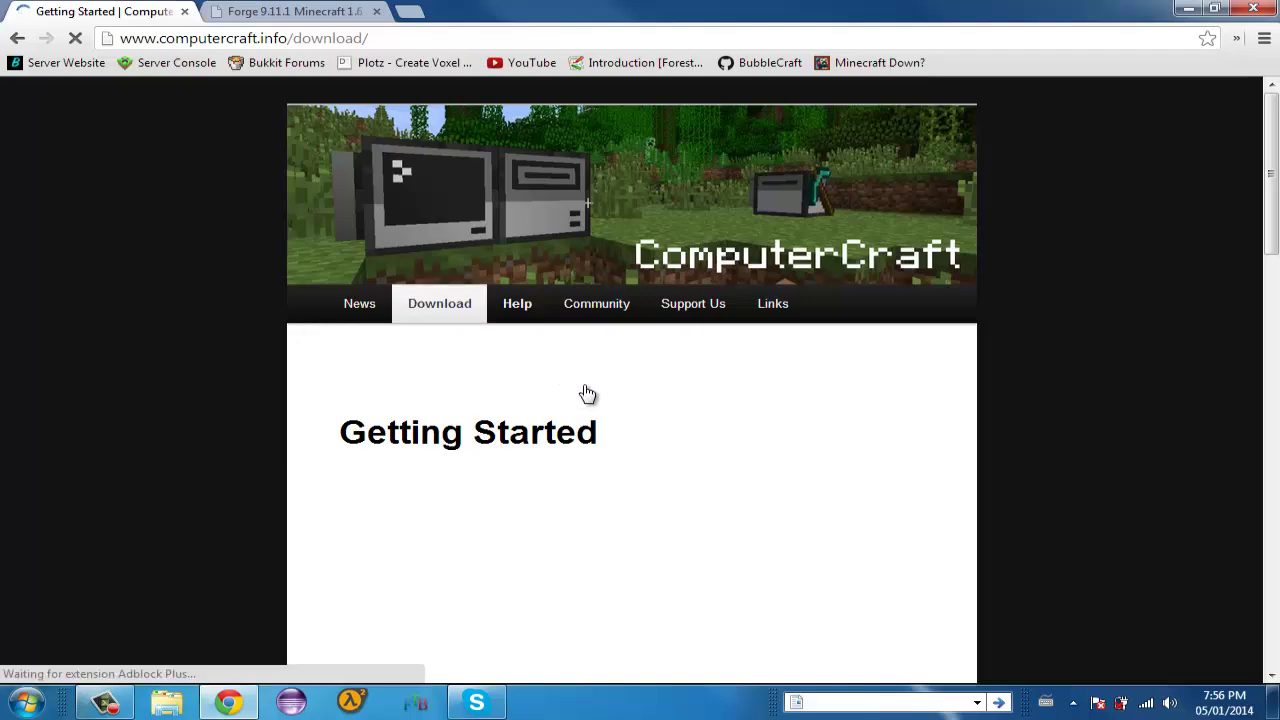
scroll(786, 371, down, 6)
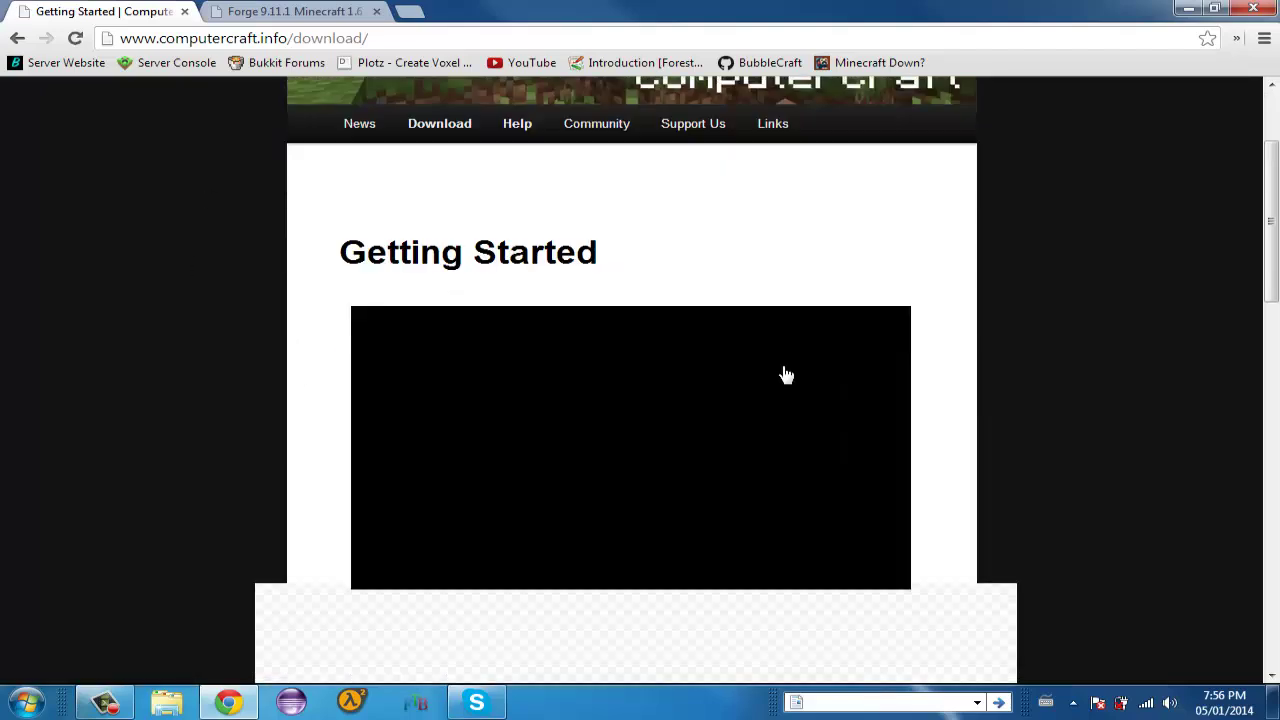
scroll(840, 451, down, 1)
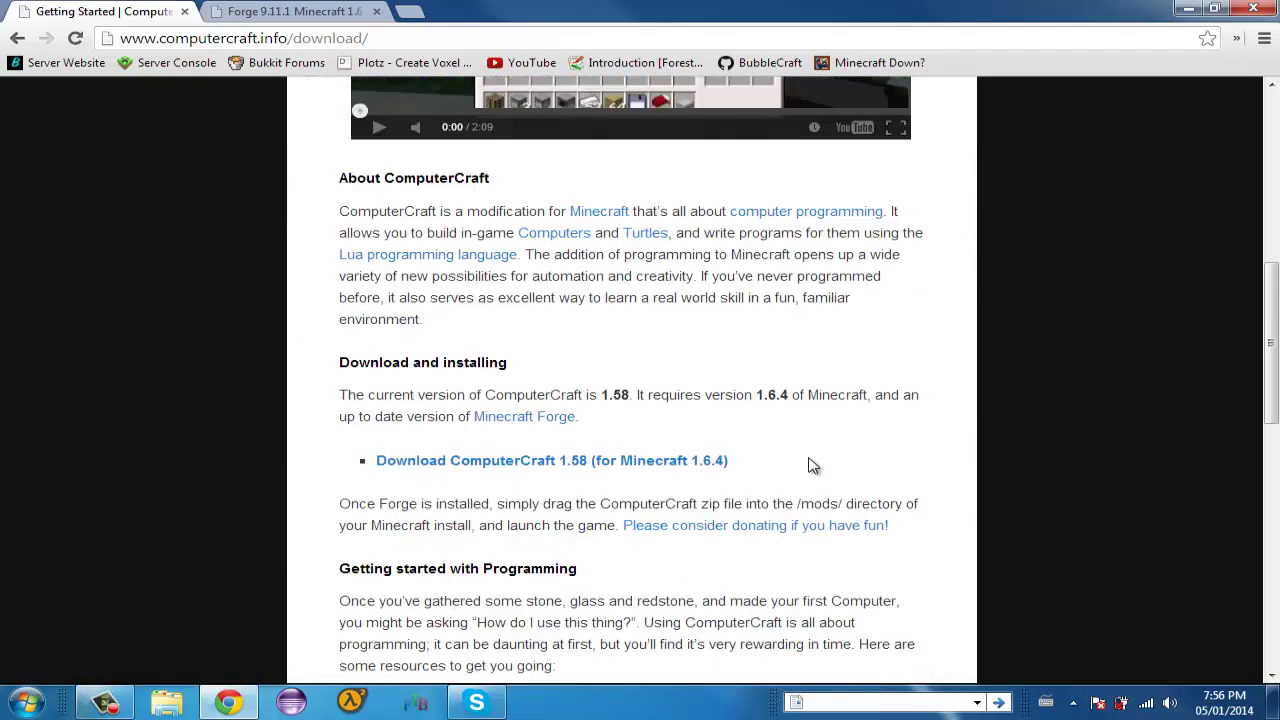
drag(336, 360, 519, 354)
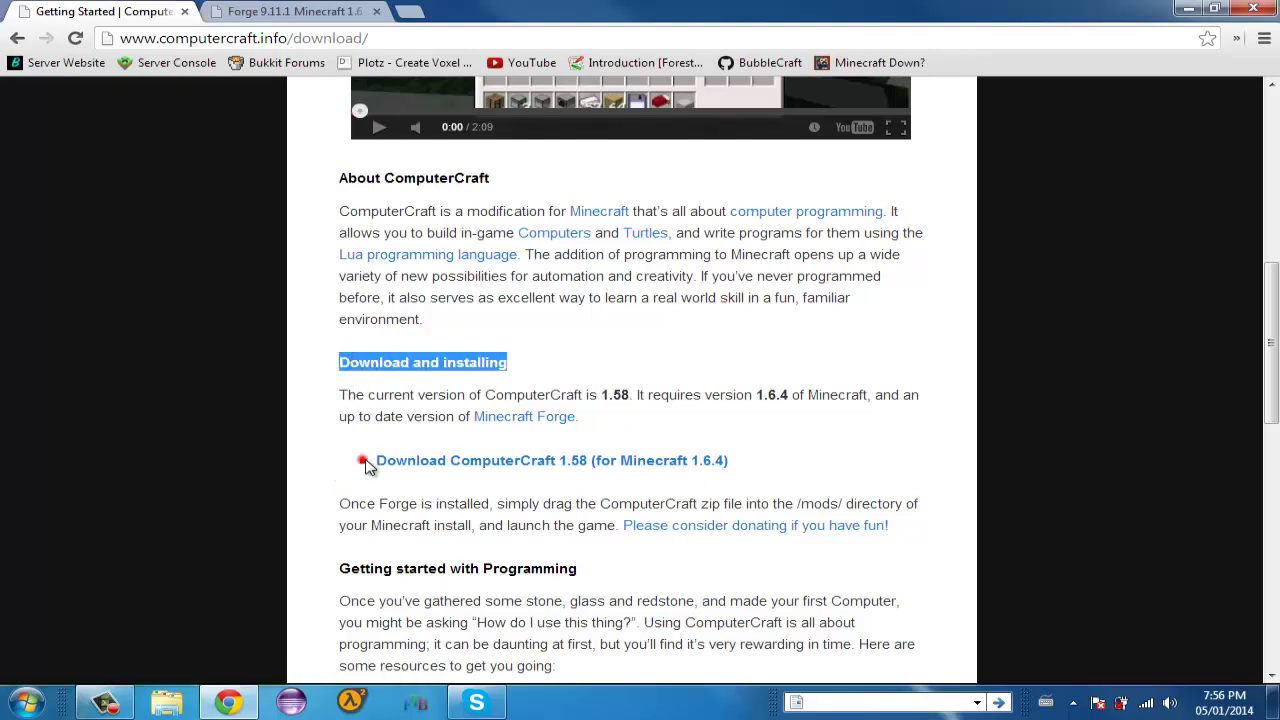
drag(371, 460, 733, 459)
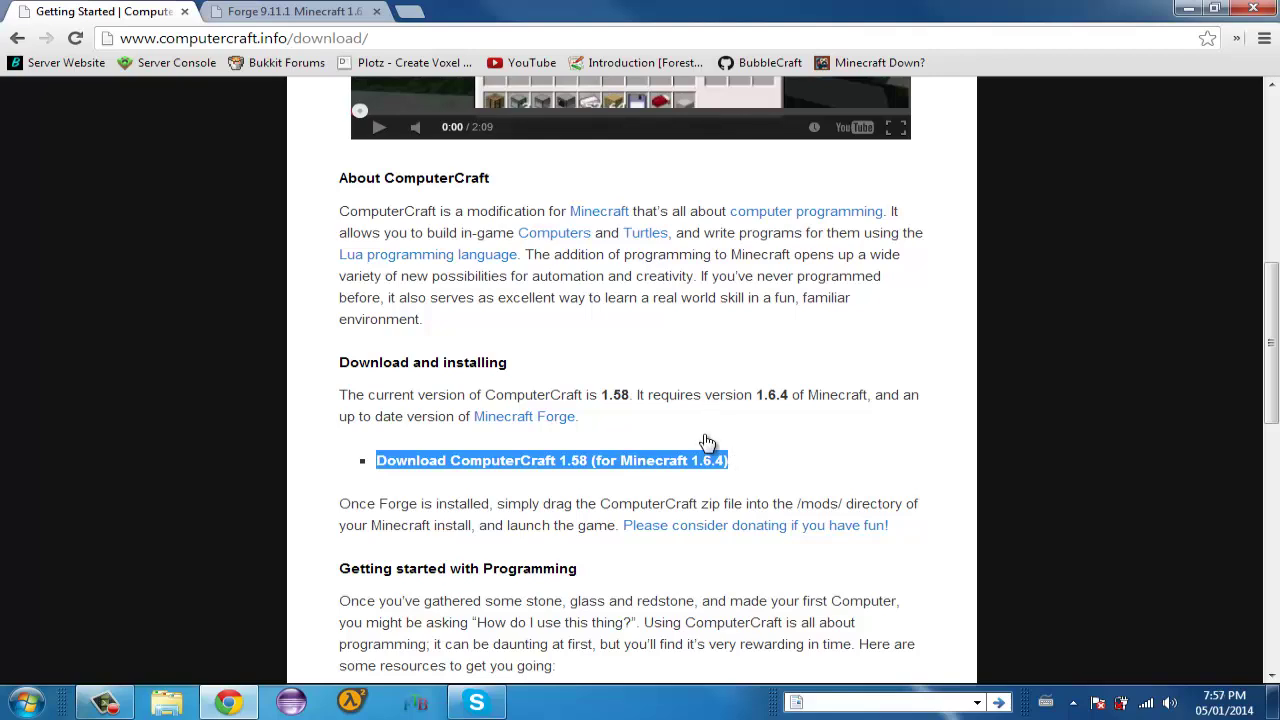
scroll(706, 442, down, 3)
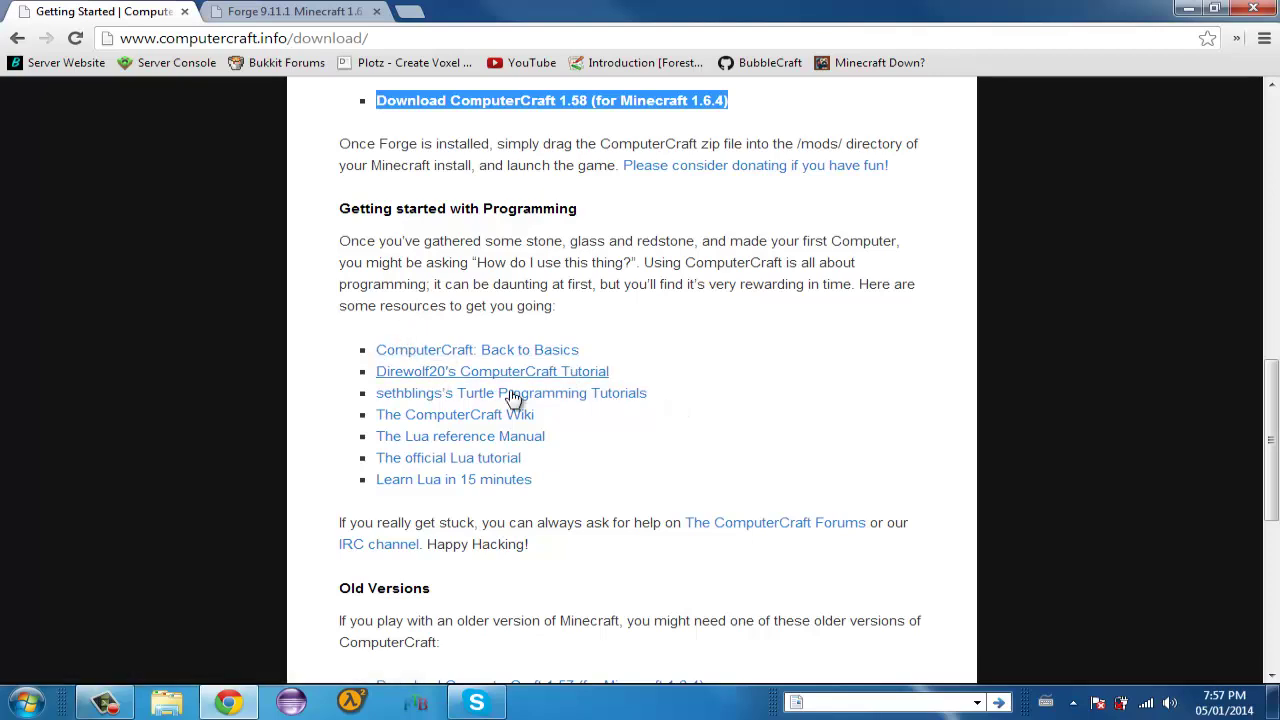
click(183, 12)
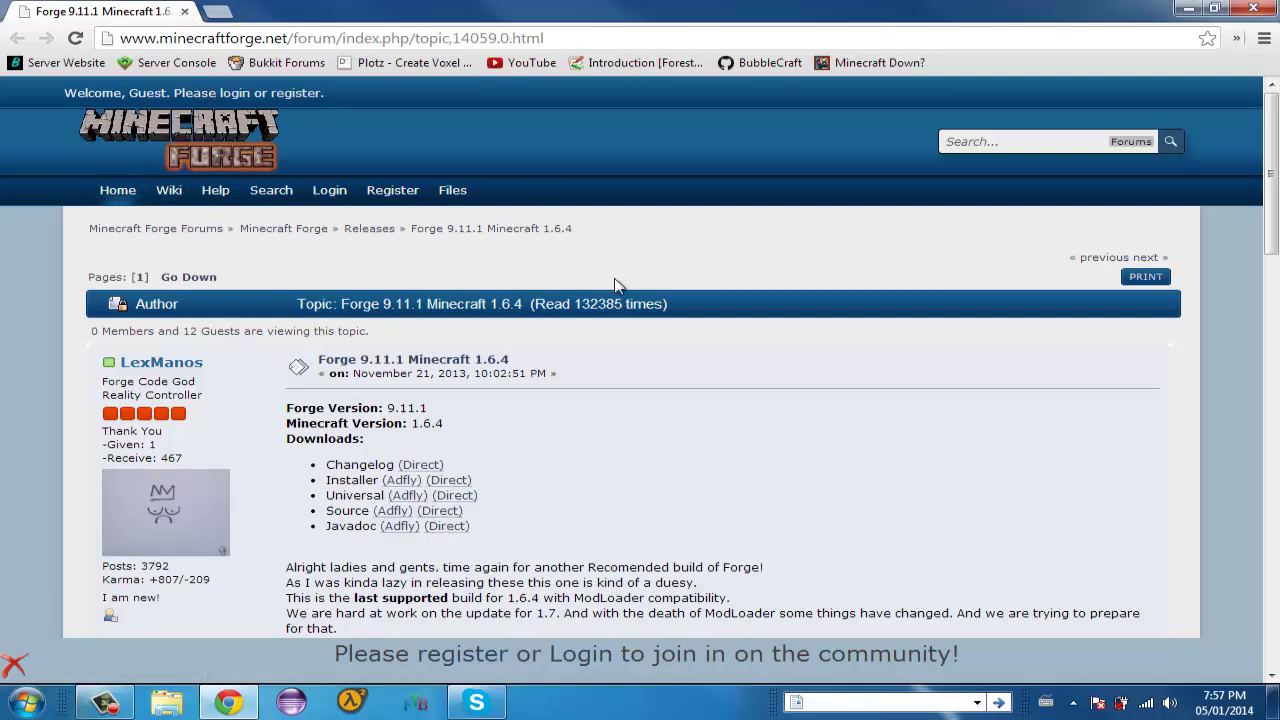
Step: Return to the Forge forum index and open the Releases board, noting the Forge 9.11.1 Minecraft 1.6.4 topic
click(236, 152)
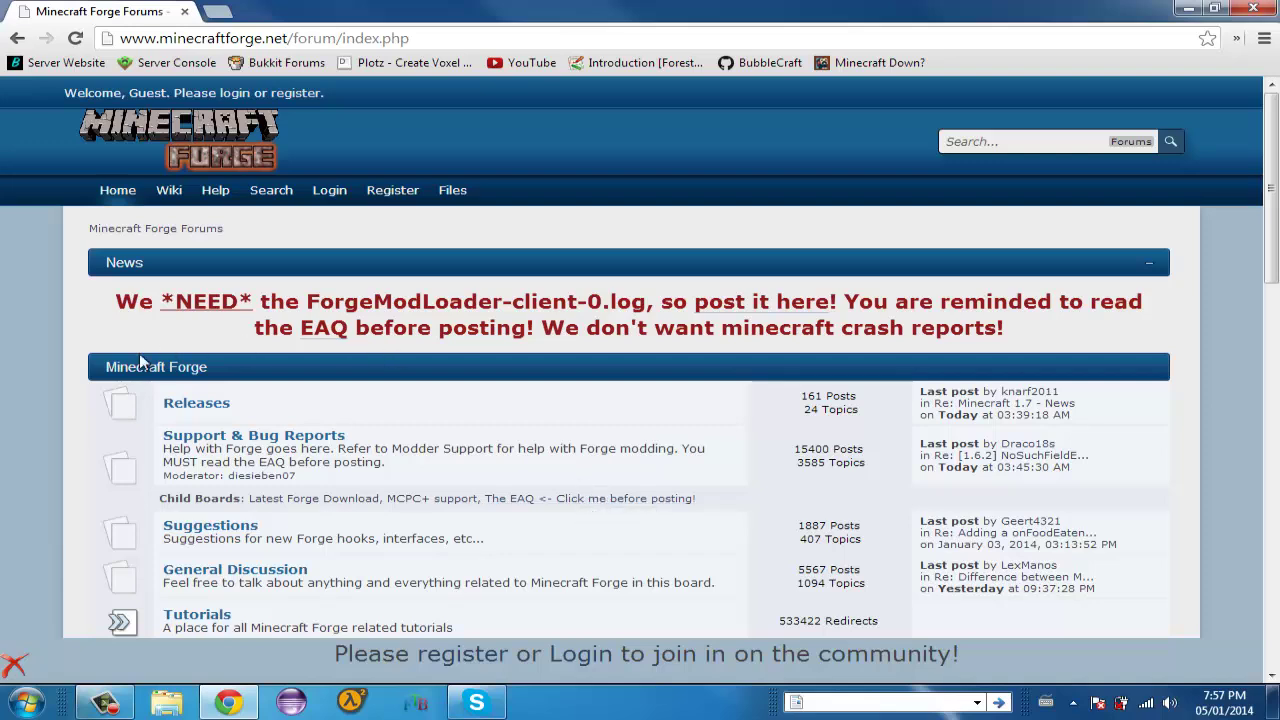
click(190, 405)
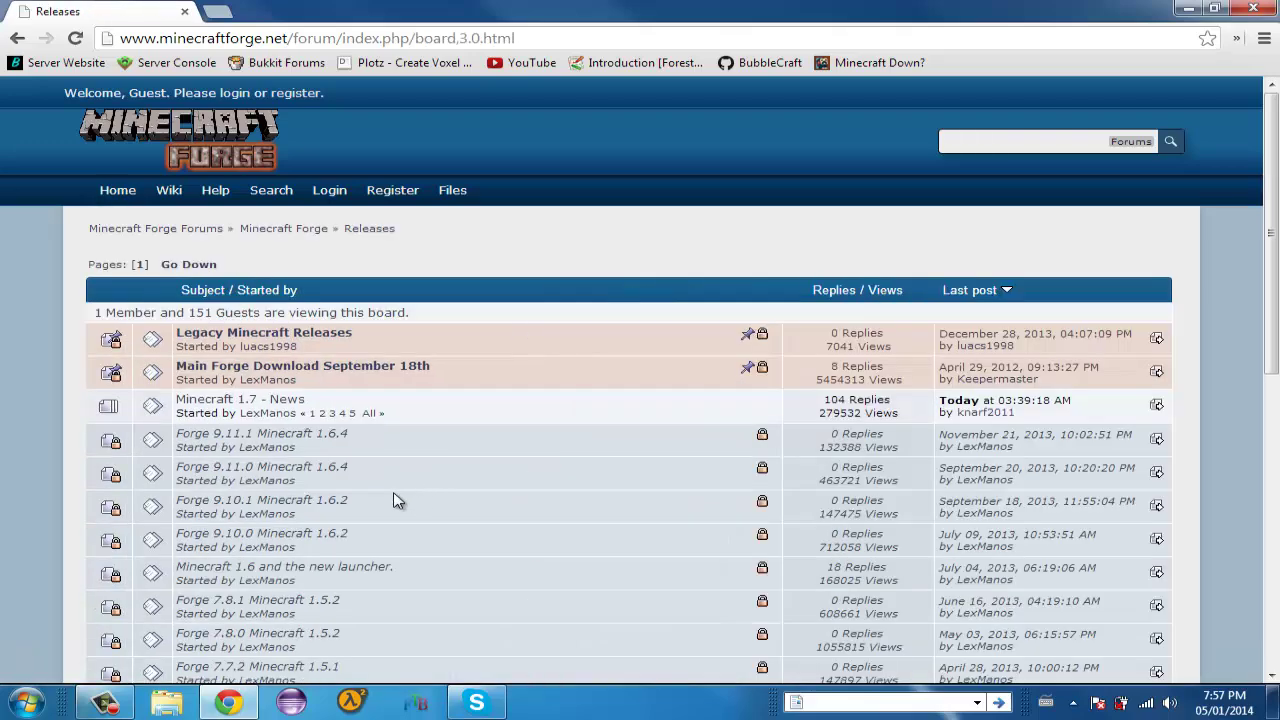
mouse_move(424, 438)
mouse_down()
mouse_move(280, 455)
mouse_move(180, 442)
mouse_up()
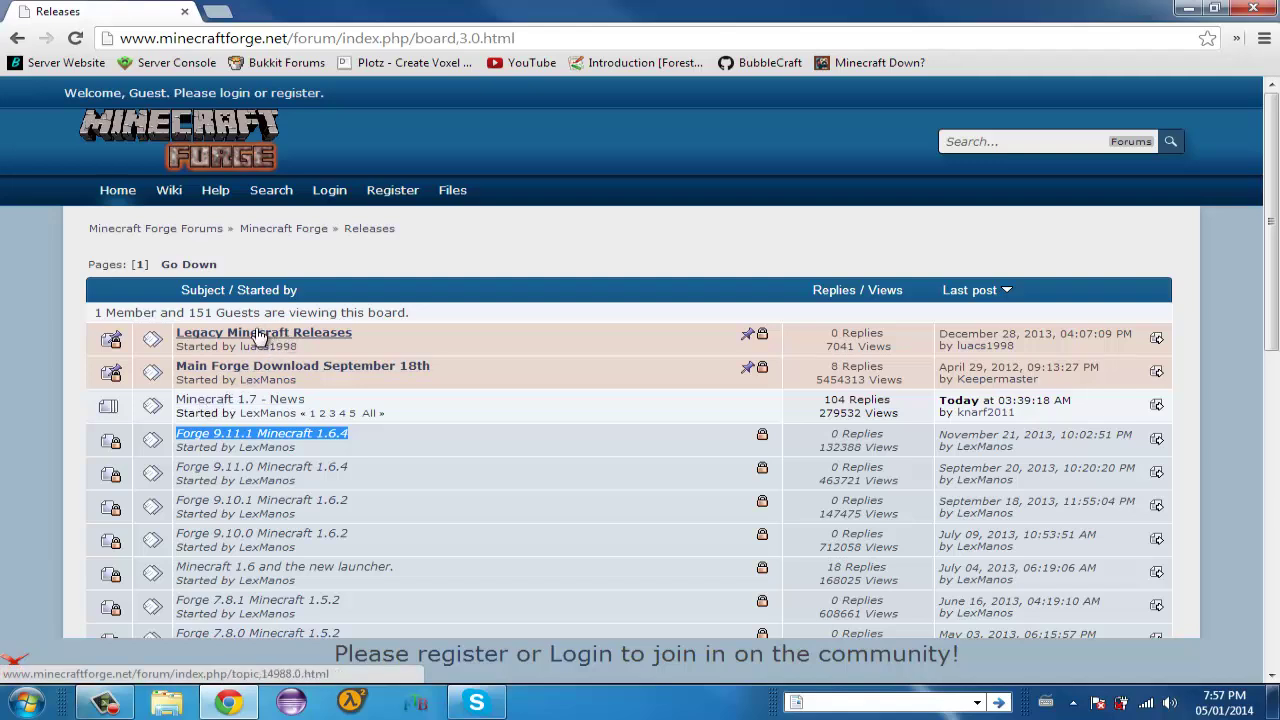
Step: Open the Forge 9.11.1 Minecraft 1.6.4 topic and review its Changelog and Universal download entries
click(268, 440)
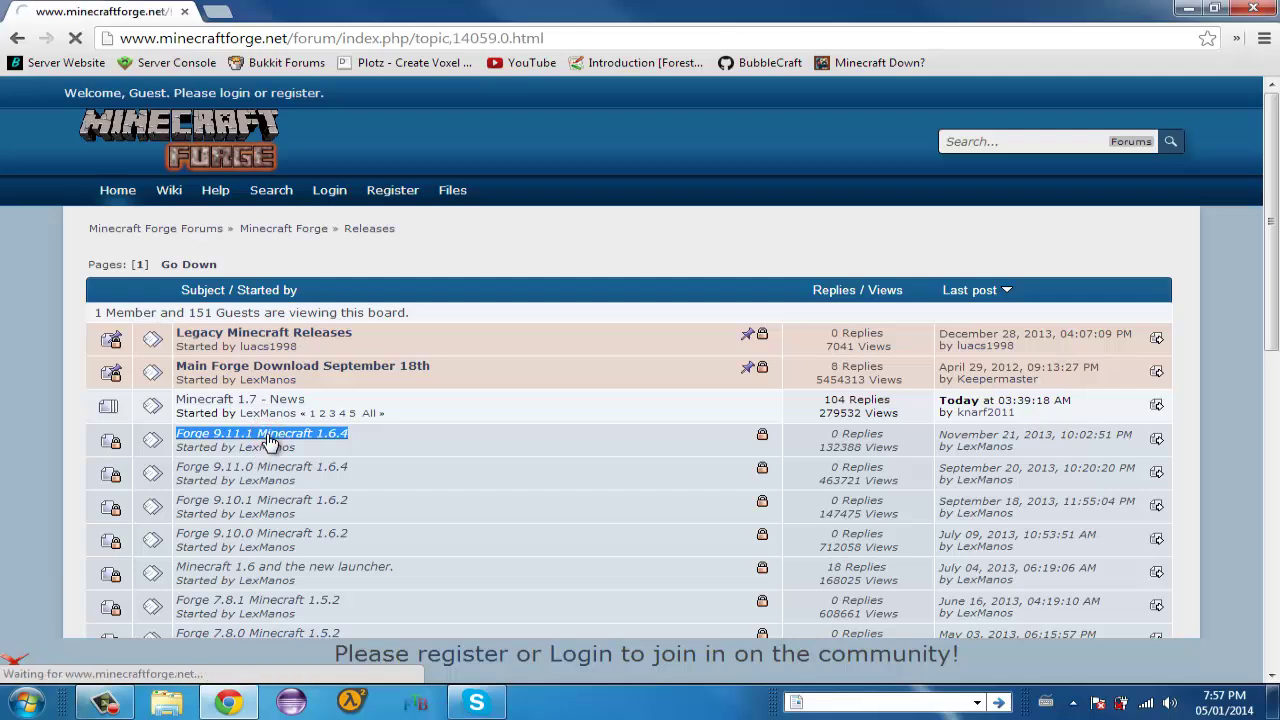
scroll(546, 466, down, 1)
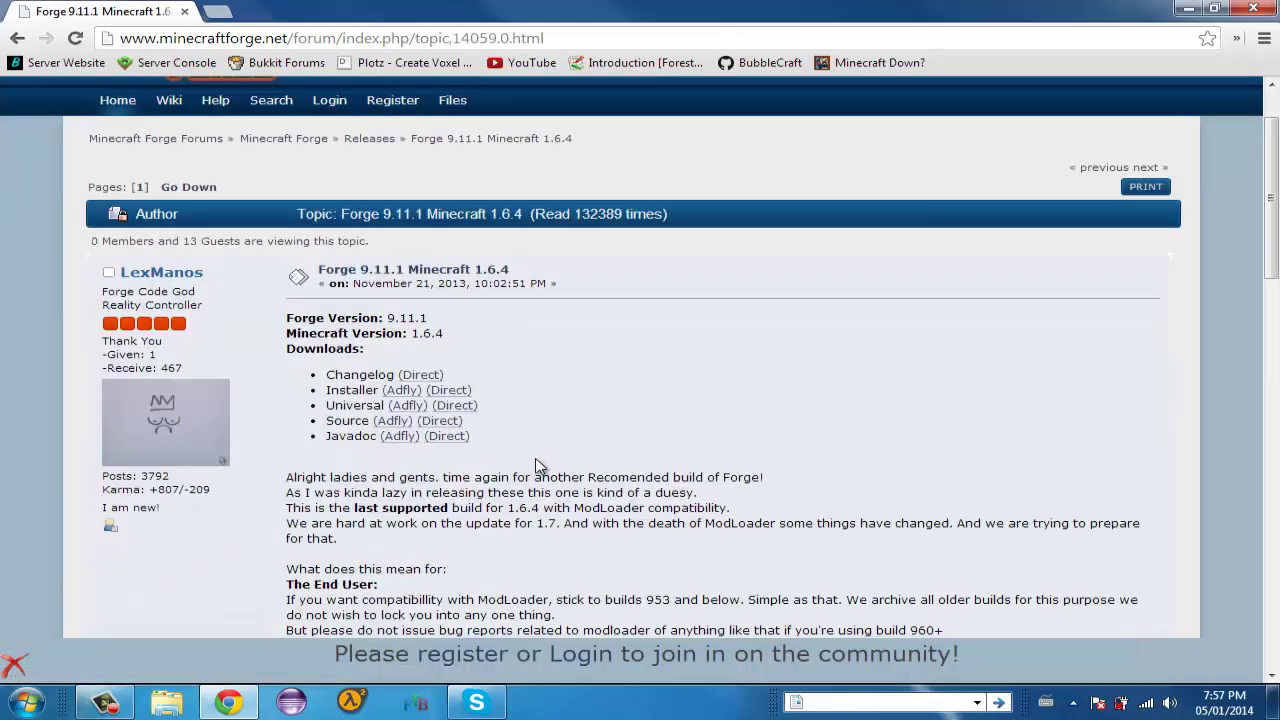
drag(338, 374, 453, 377)
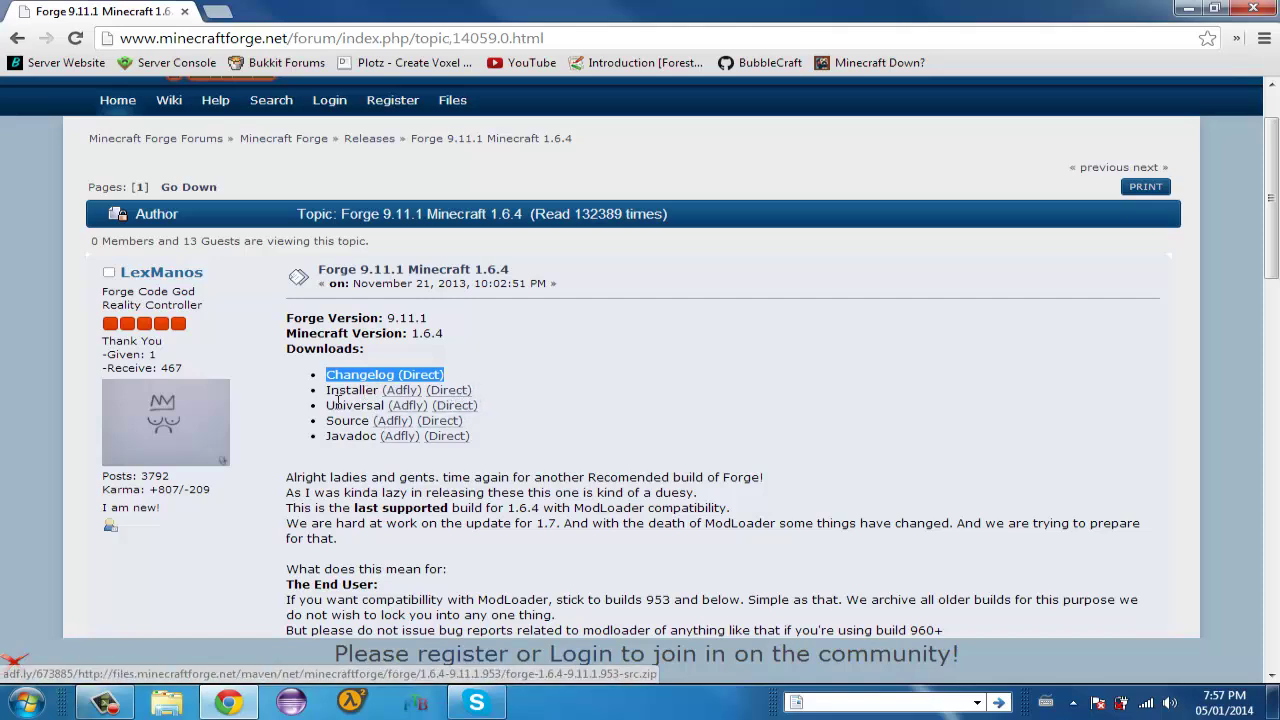
drag(322, 405, 384, 405)
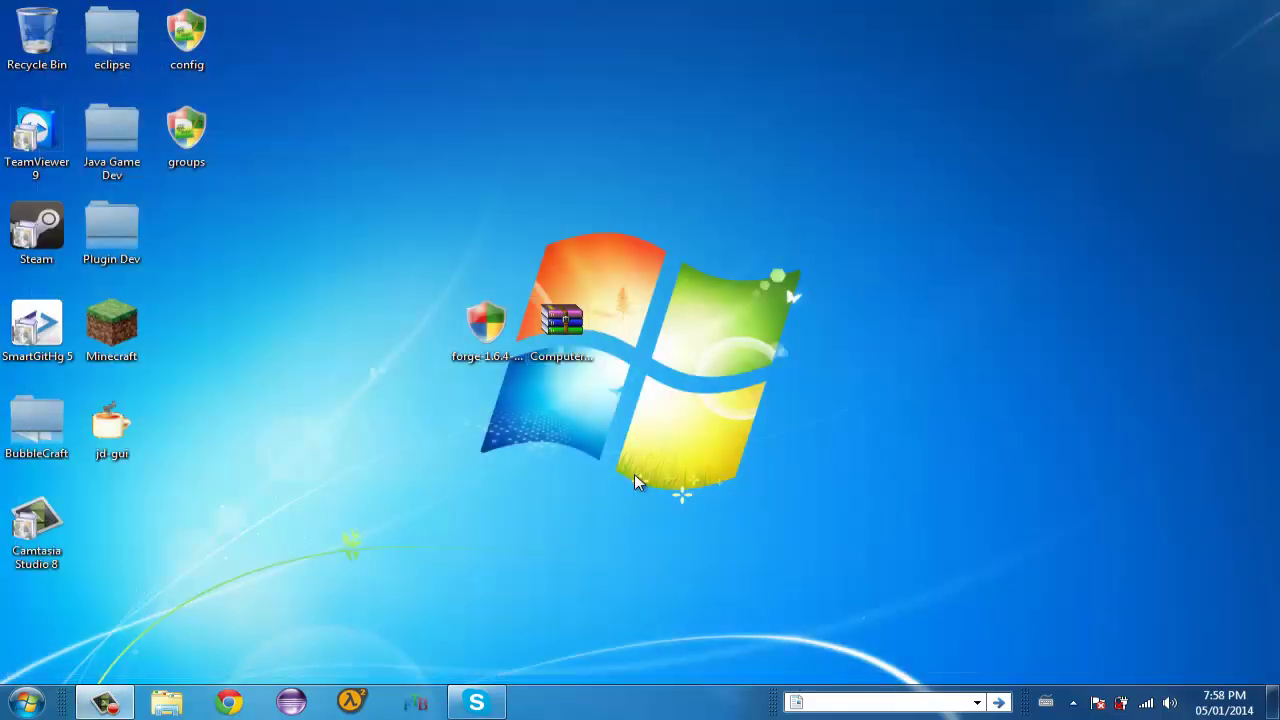
Step: Start Minecraft Launcher 1.3.7 from its desktop shortcut beside the forge-1.6.4 and ComputerCraft files
drag(408, 386, 608, 286)
click(666, 392)
drag(468, 401, 586, 300)
click(677, 414)
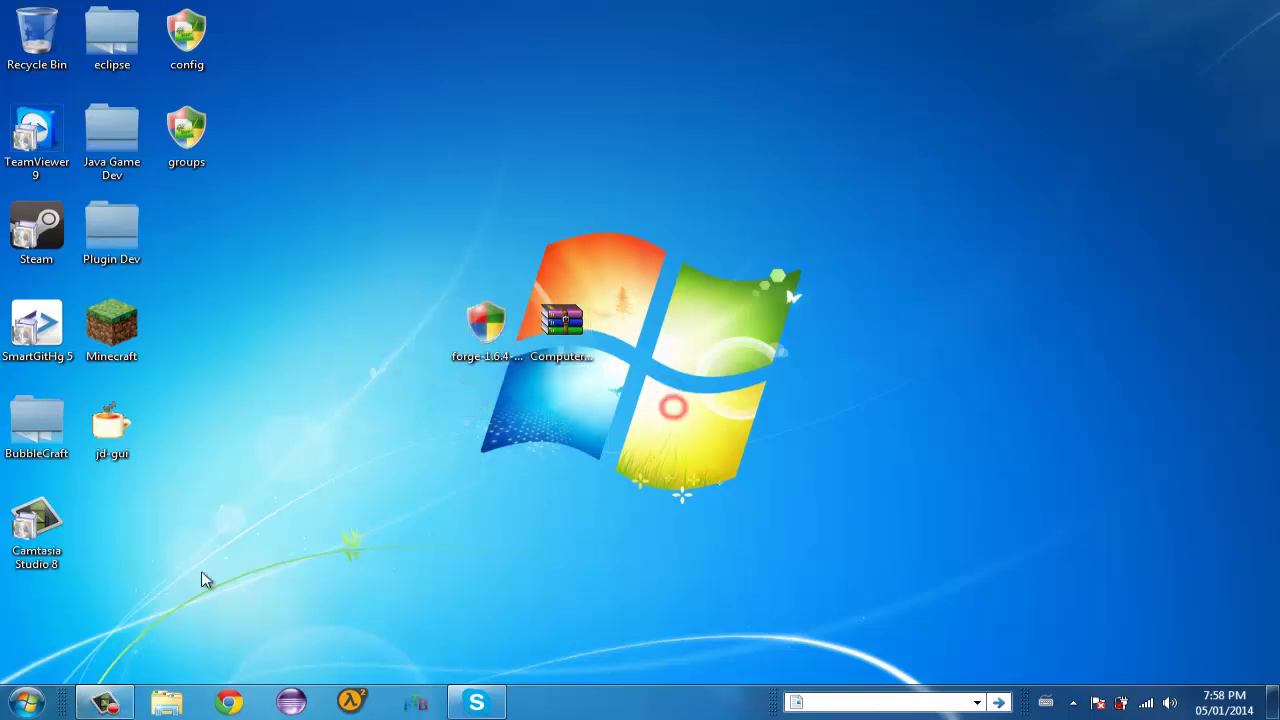
click(128, 330)
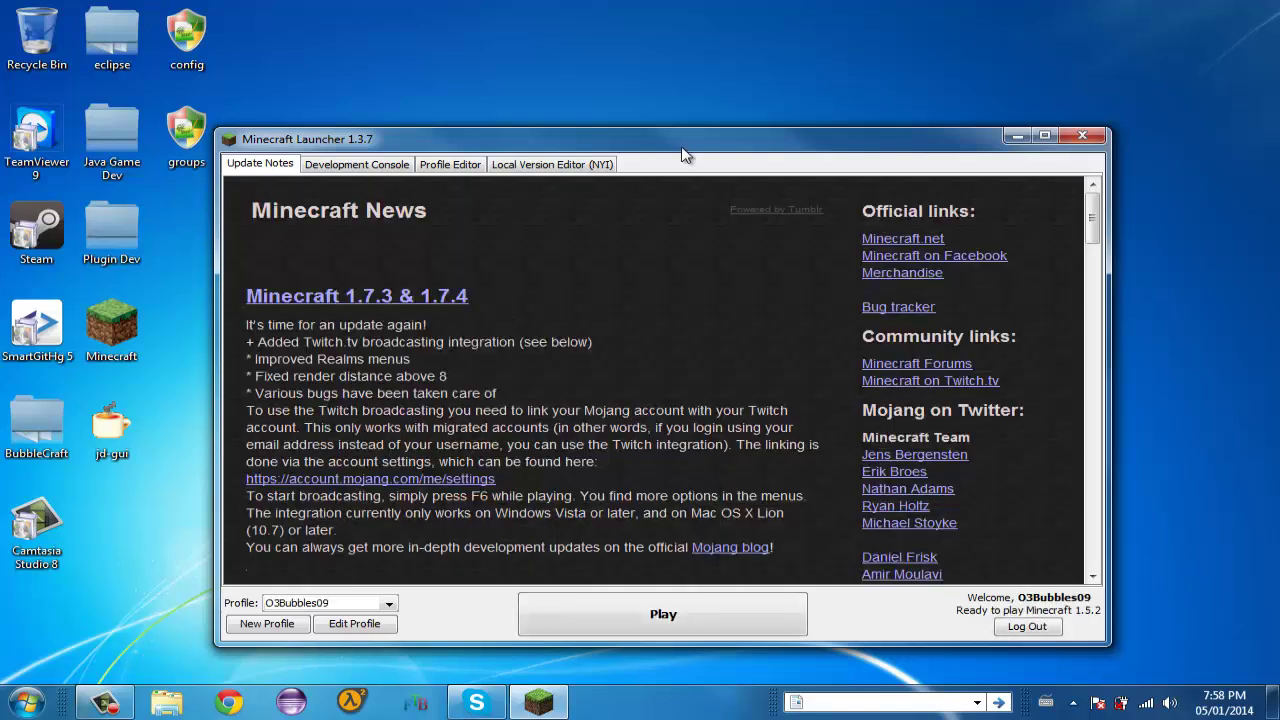
Step: Create a new launcher profile using release 1.6.4 and save it
drag(688, 147, 680, 119)
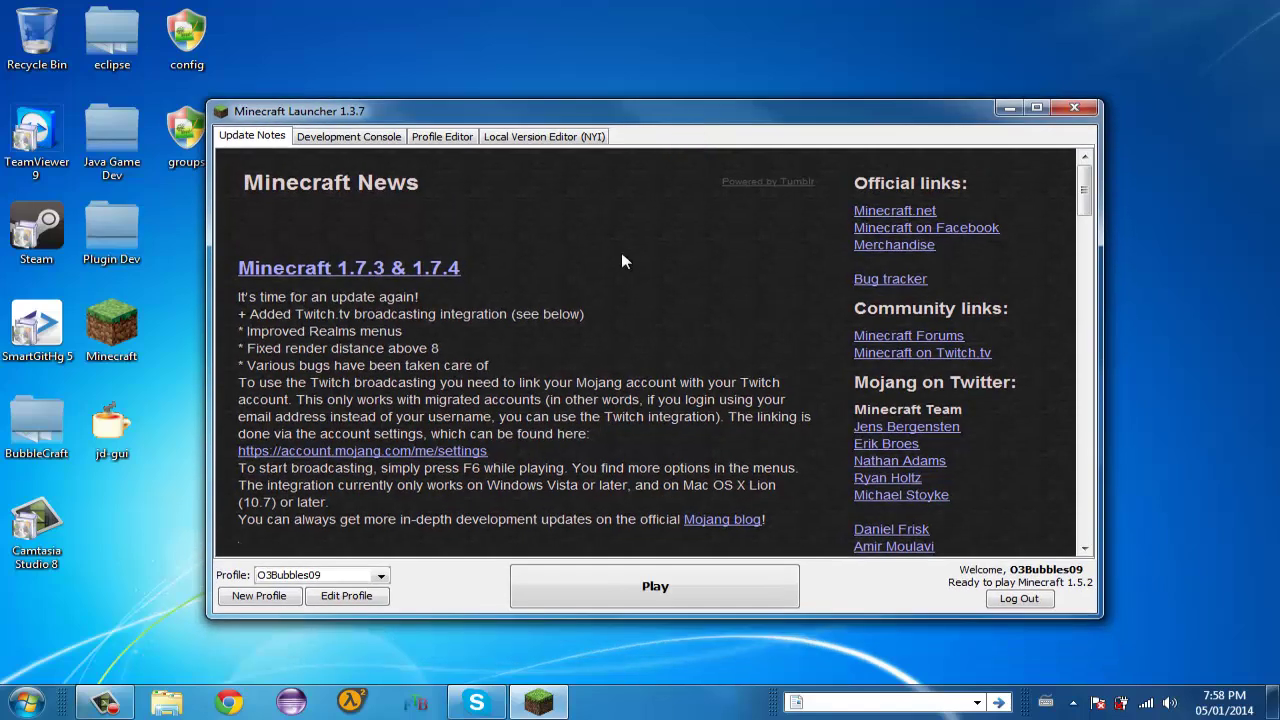
click(263, 597)
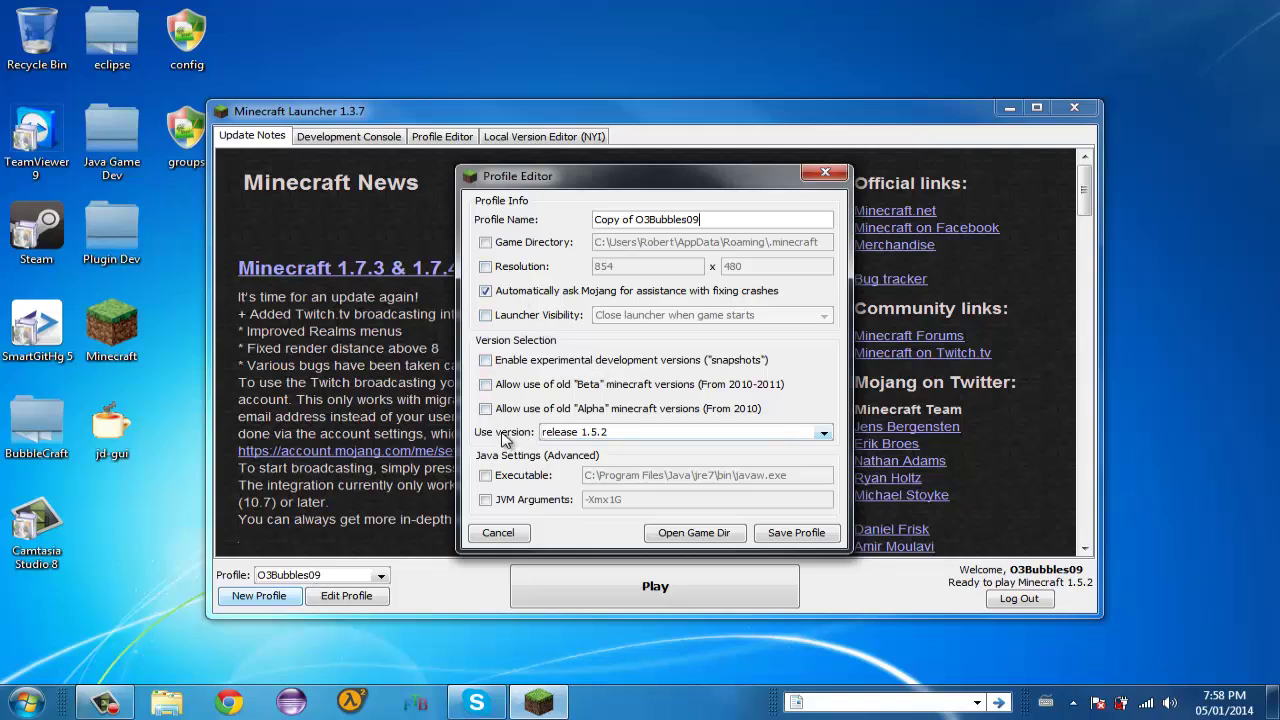
click(570, 433)
scroll(606, 497, up, 2)
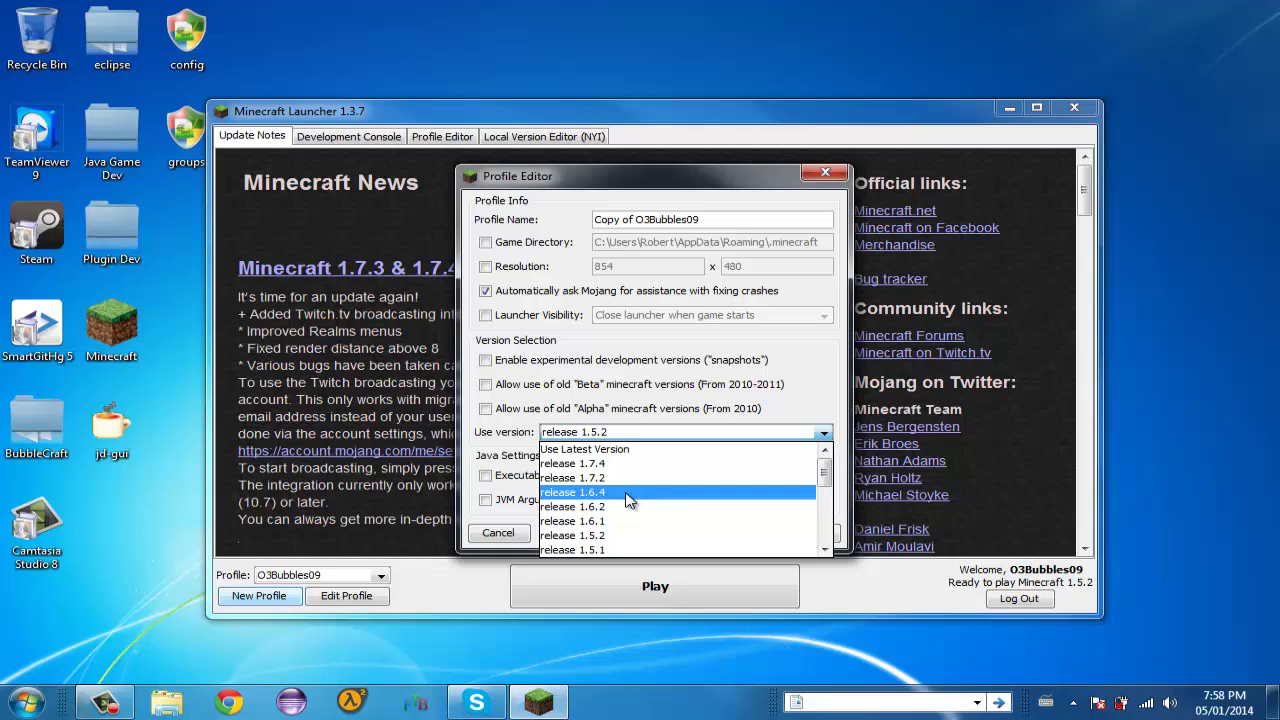
click(627, 494)
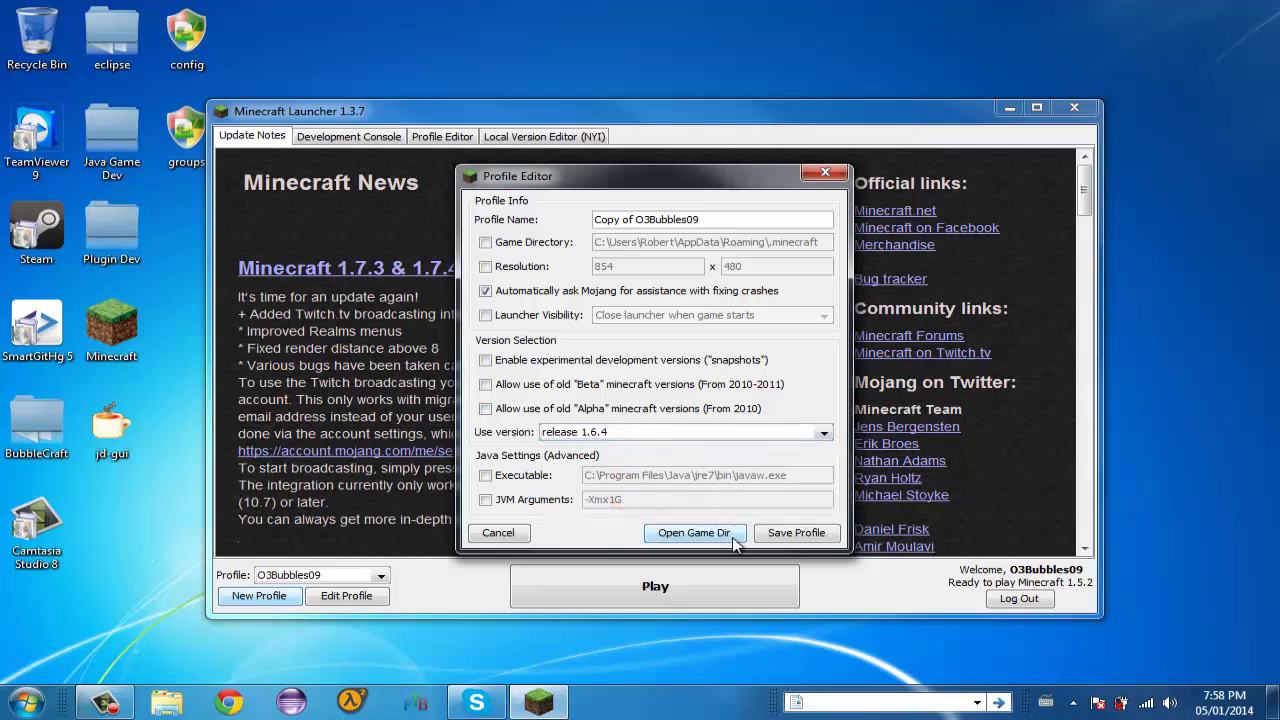
click(784, 538)
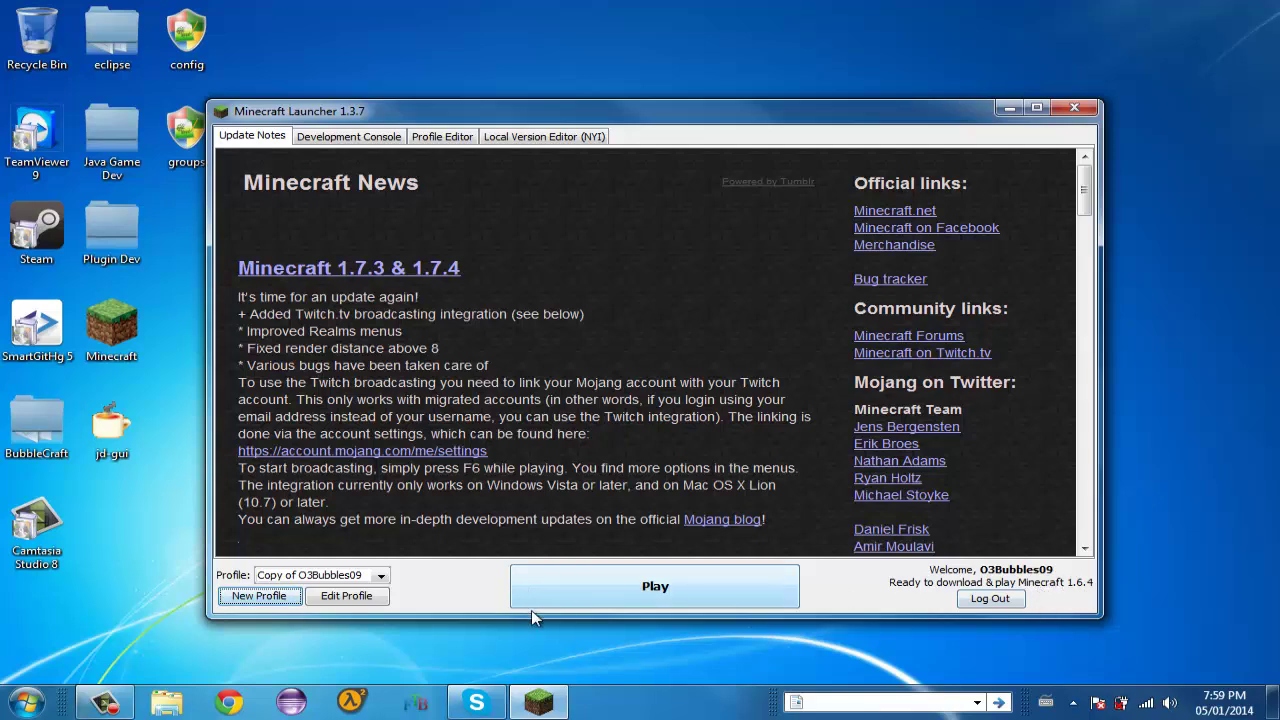
Step: Play Minecraft 1.6.4 with the new profile until the title screen, then close the game
click(643, 584)
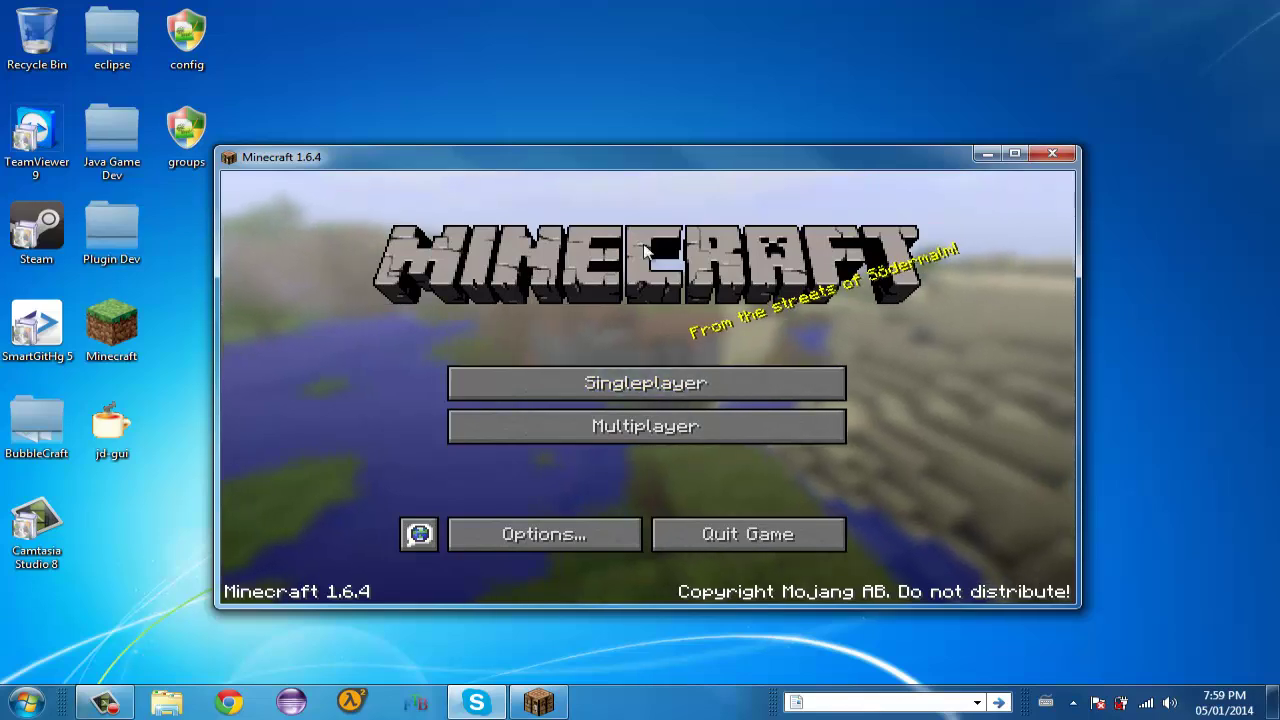
drag(628, 156, 666, 94)
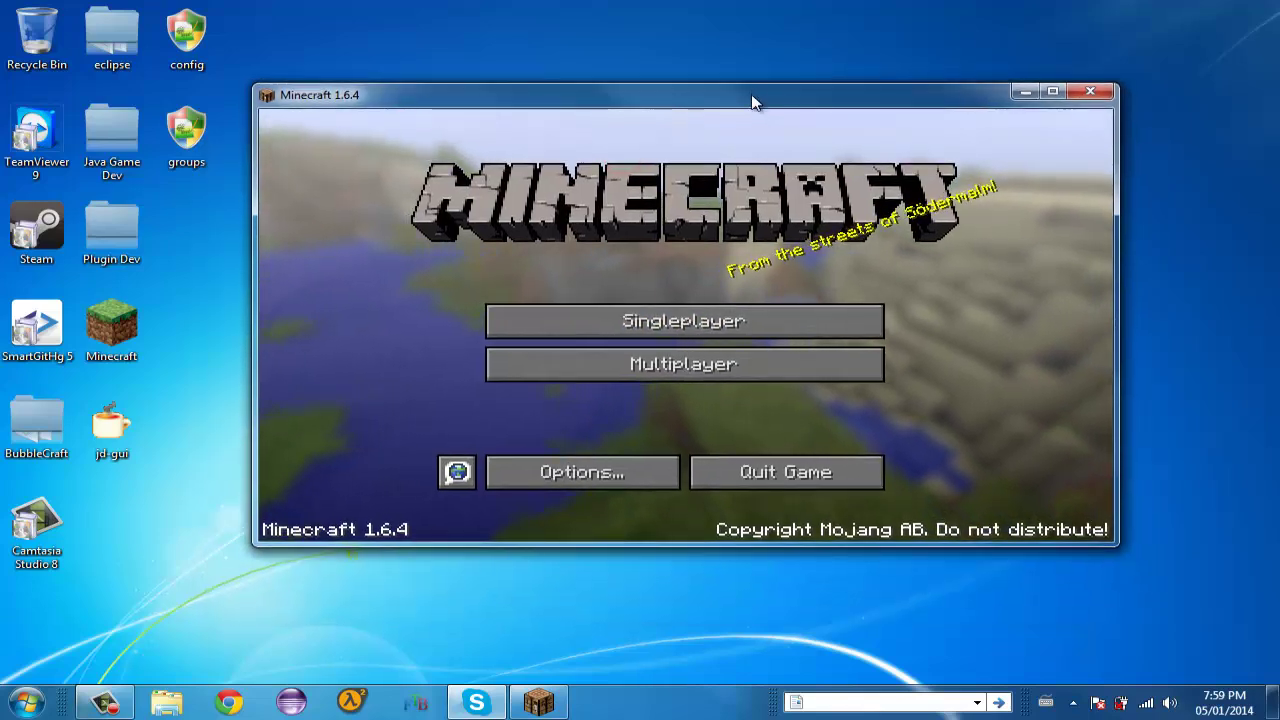
mouse_move(751, 100)
mouse_down()
mouse_move(617, 108)
mouse_move(740, 16)
mouse_move(712, 48)
mouse_up()
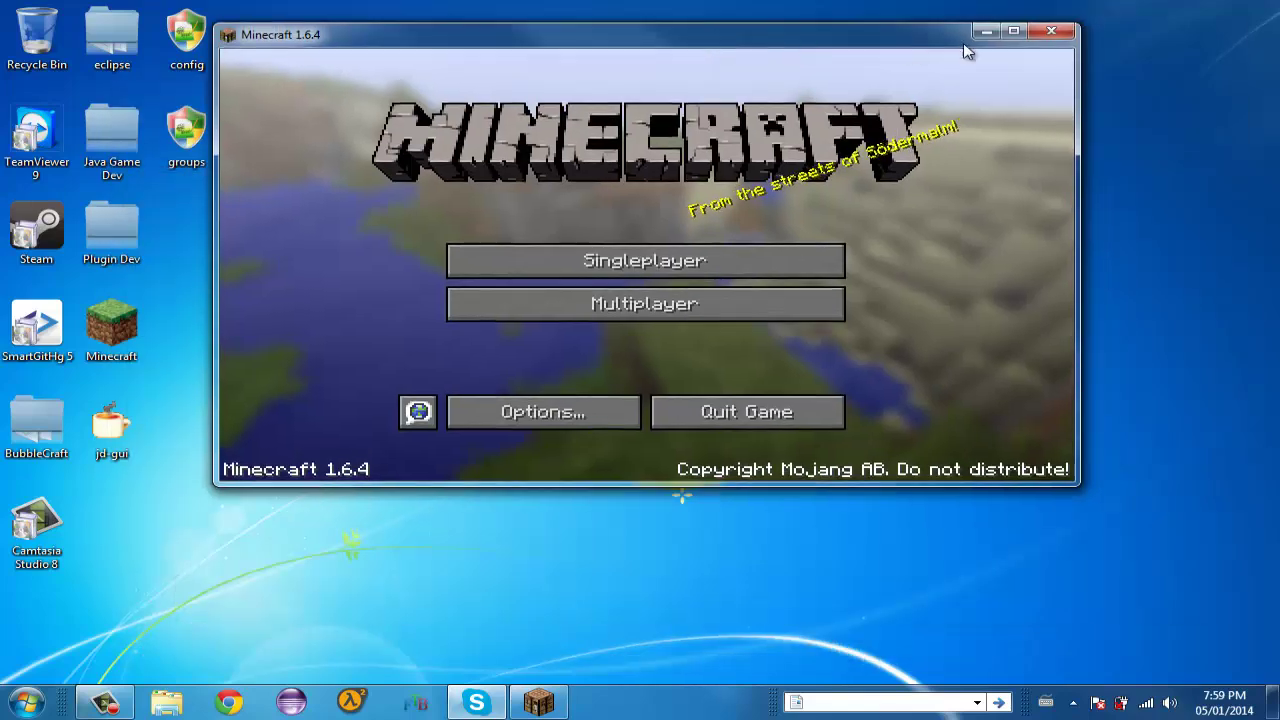
click(1052, 32)
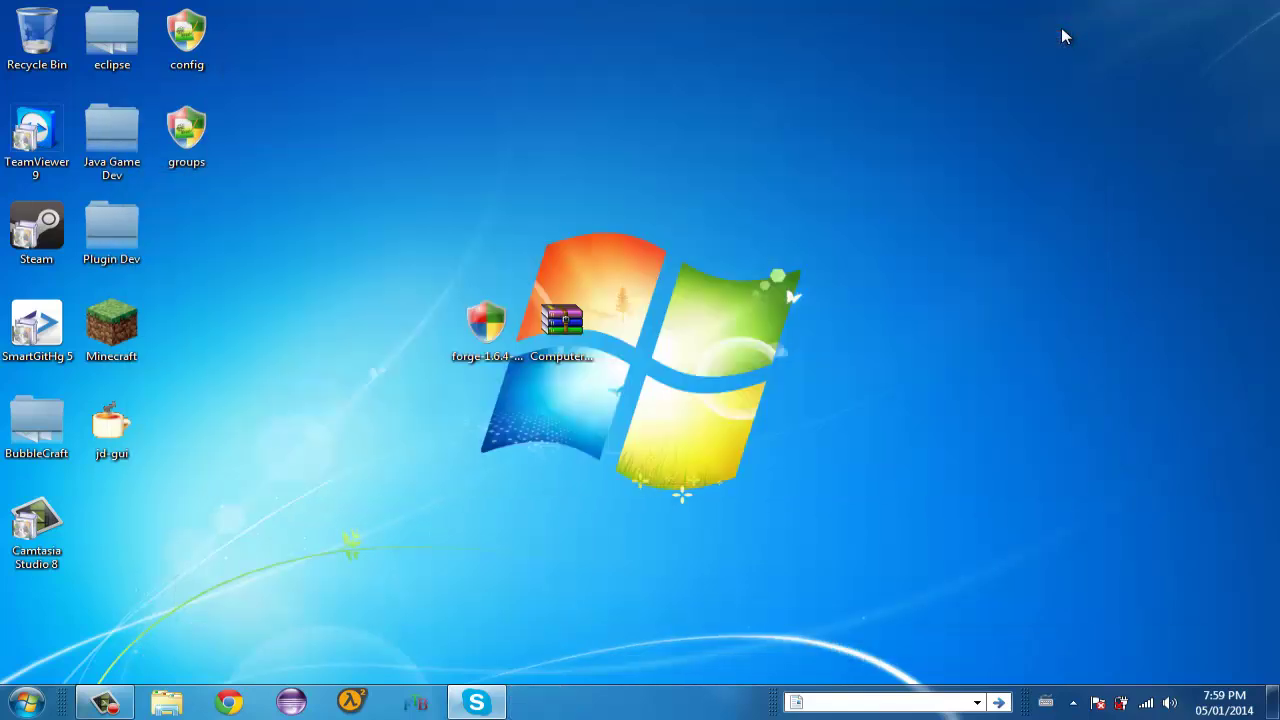
Step: Run the forge-1.6.4 installer from the desktop
click(510, 332)
drag(510, 332, 533, 227)
drag(560, 322, 905, 445)
drag(487, 225, 492, 420)
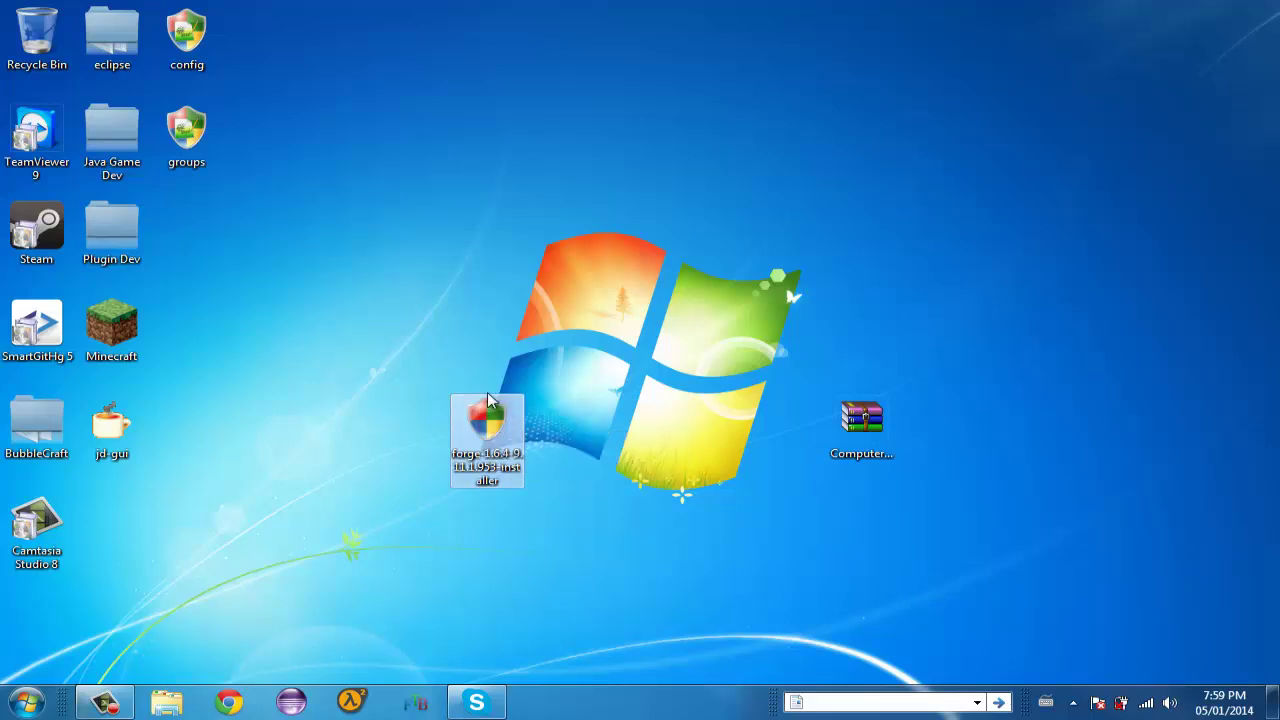
key(Return)
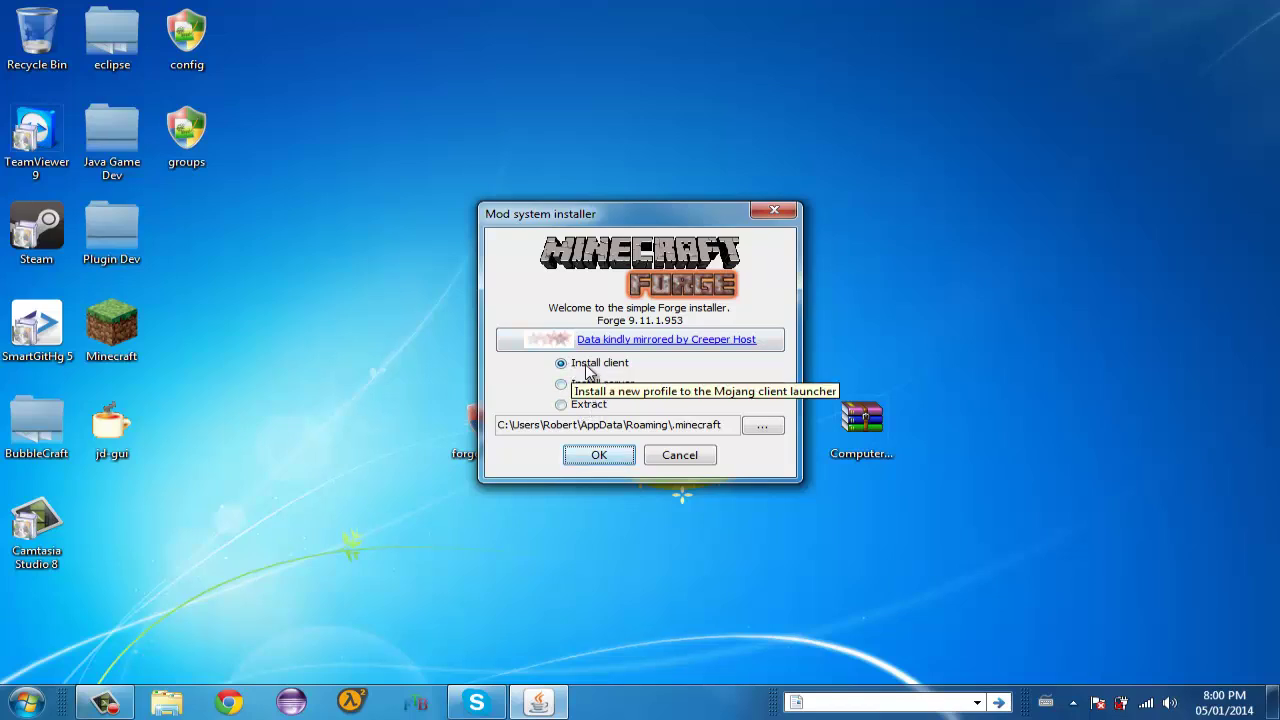
Step: Install the Forge 9.11.1.953 client and acknowledge the completion message
click(615, 455)
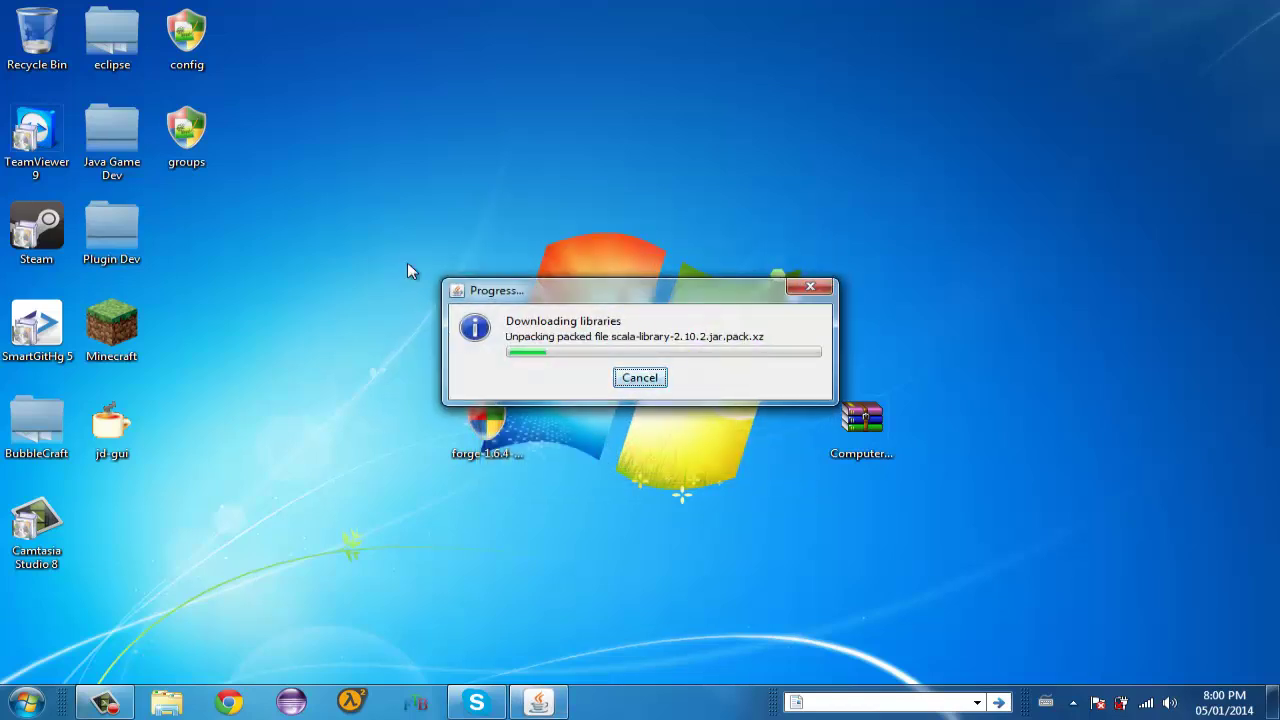
drag(320, 229, 1025, 545)
click(997, 367)
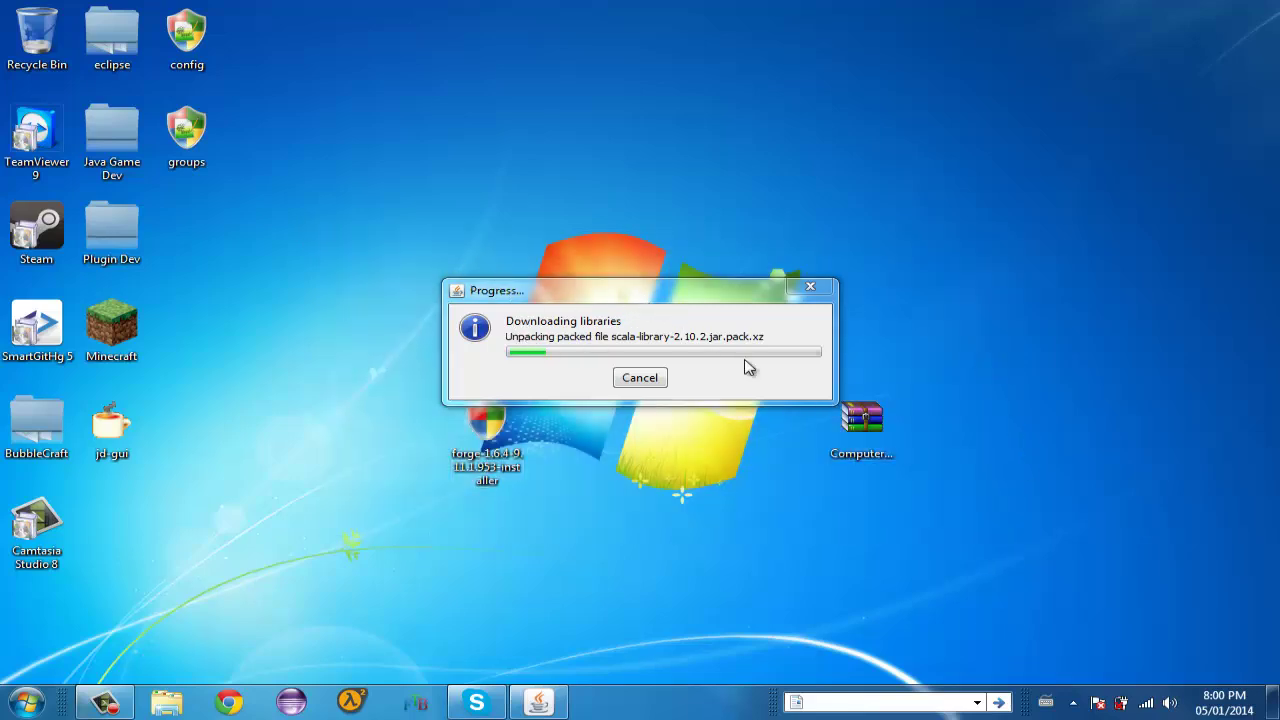
drag(604, 292, 621, 244)
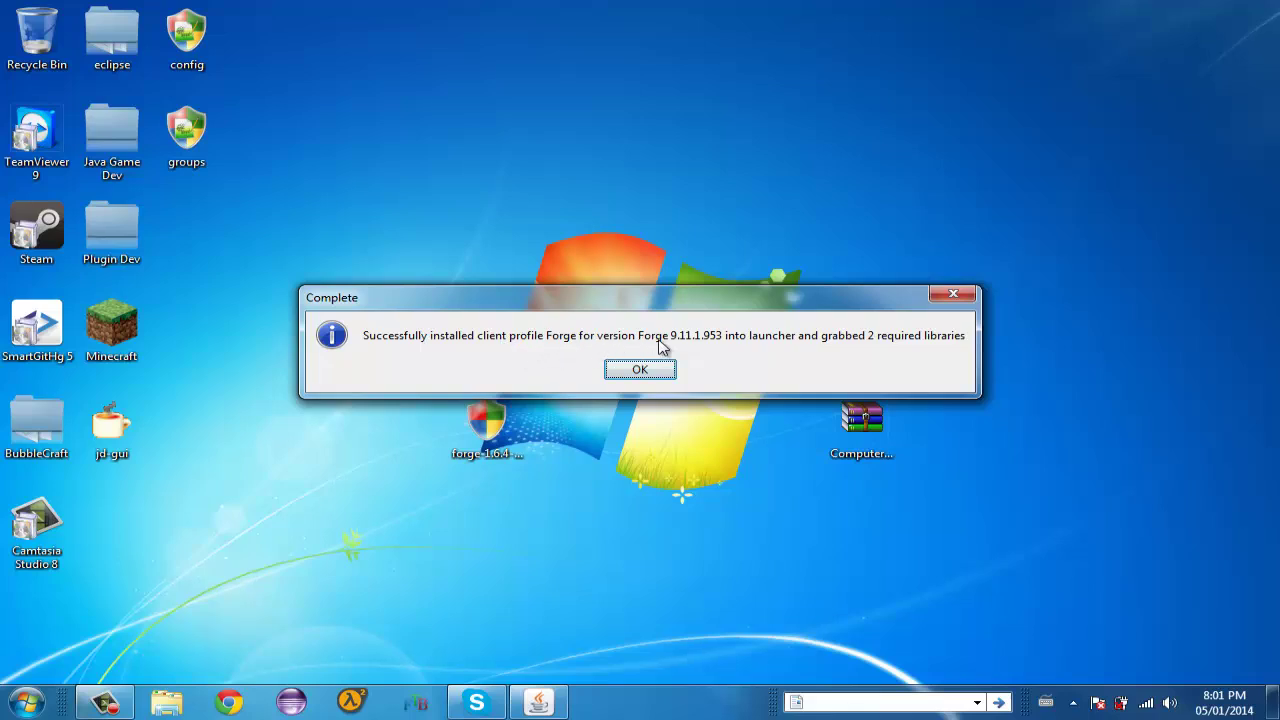
click(672, 333)
click(640, 369)
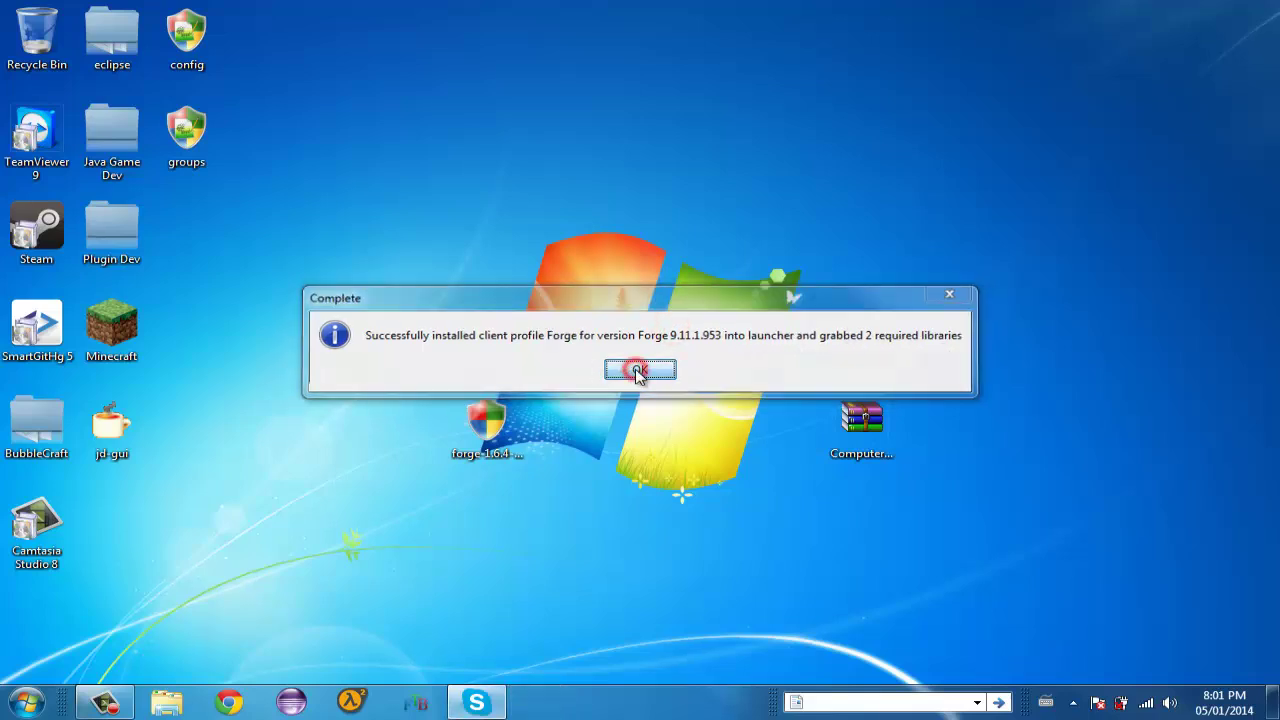
Step: Reopen Minecraft Launcher and select the Forge profile for 1.6.4-Forge9.11.1.953 with the signed-in account
double_click(130, 344)
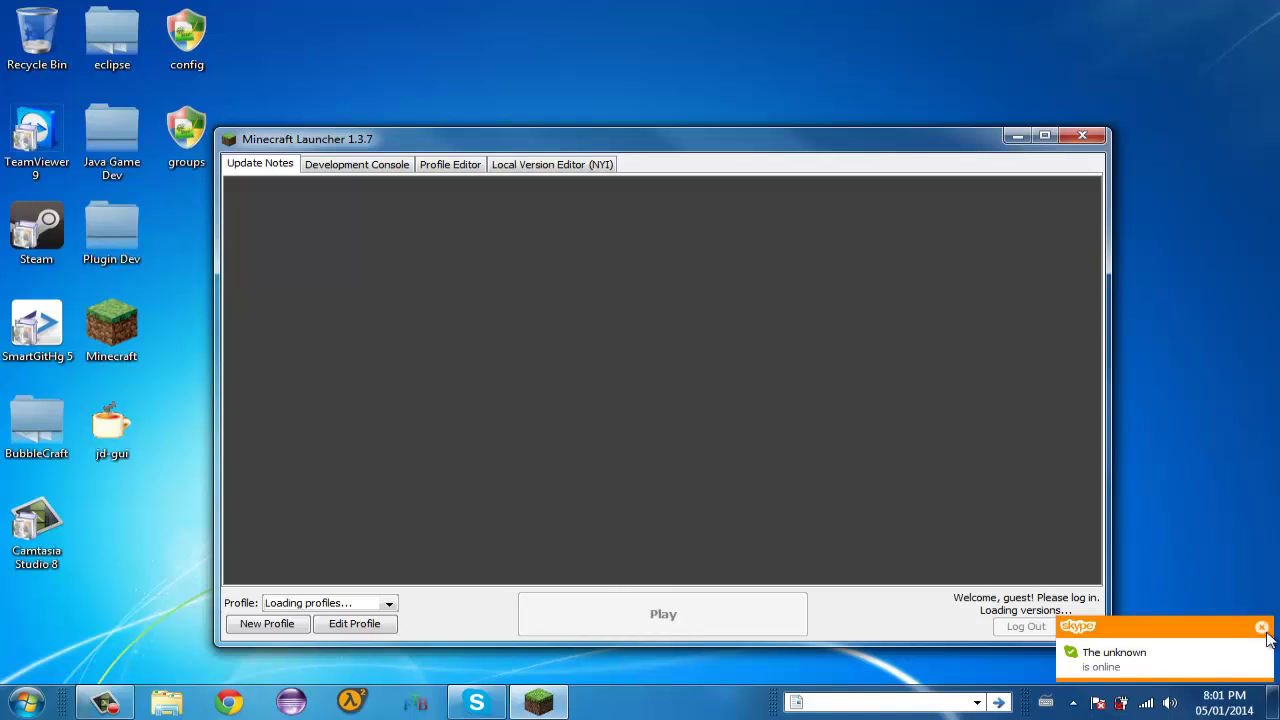
click(1263, 630)
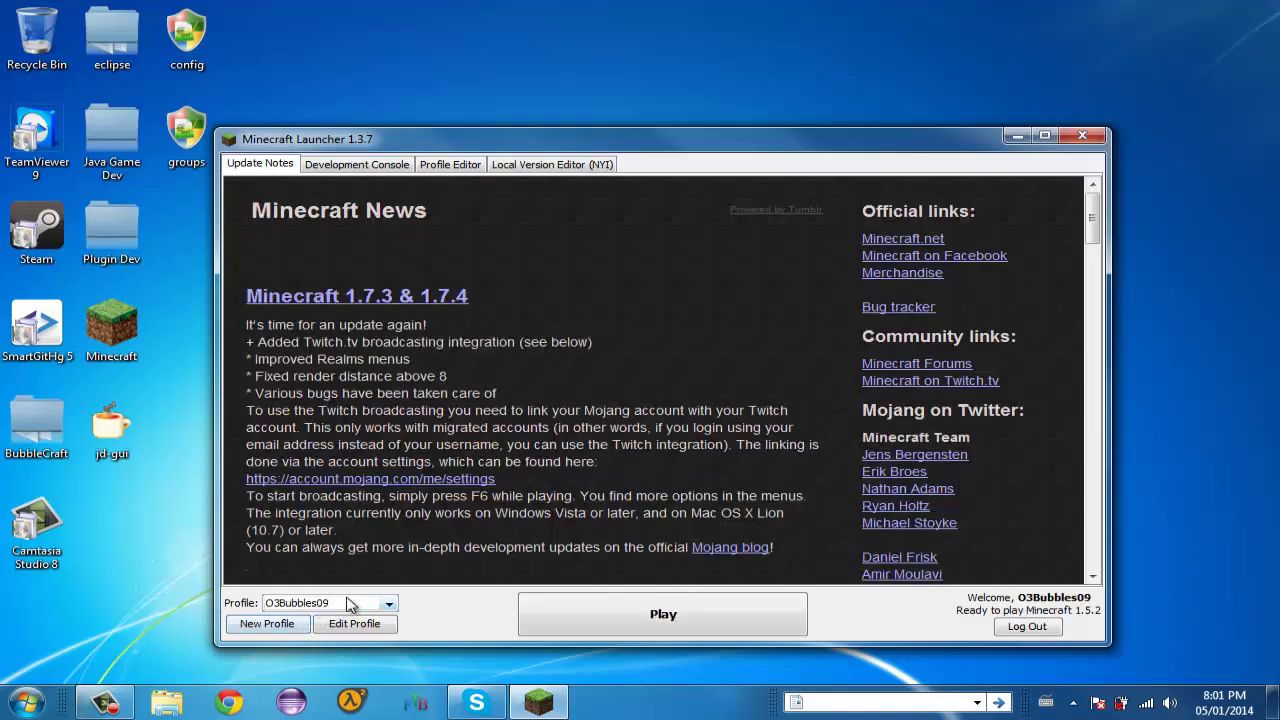
click(345, 606)
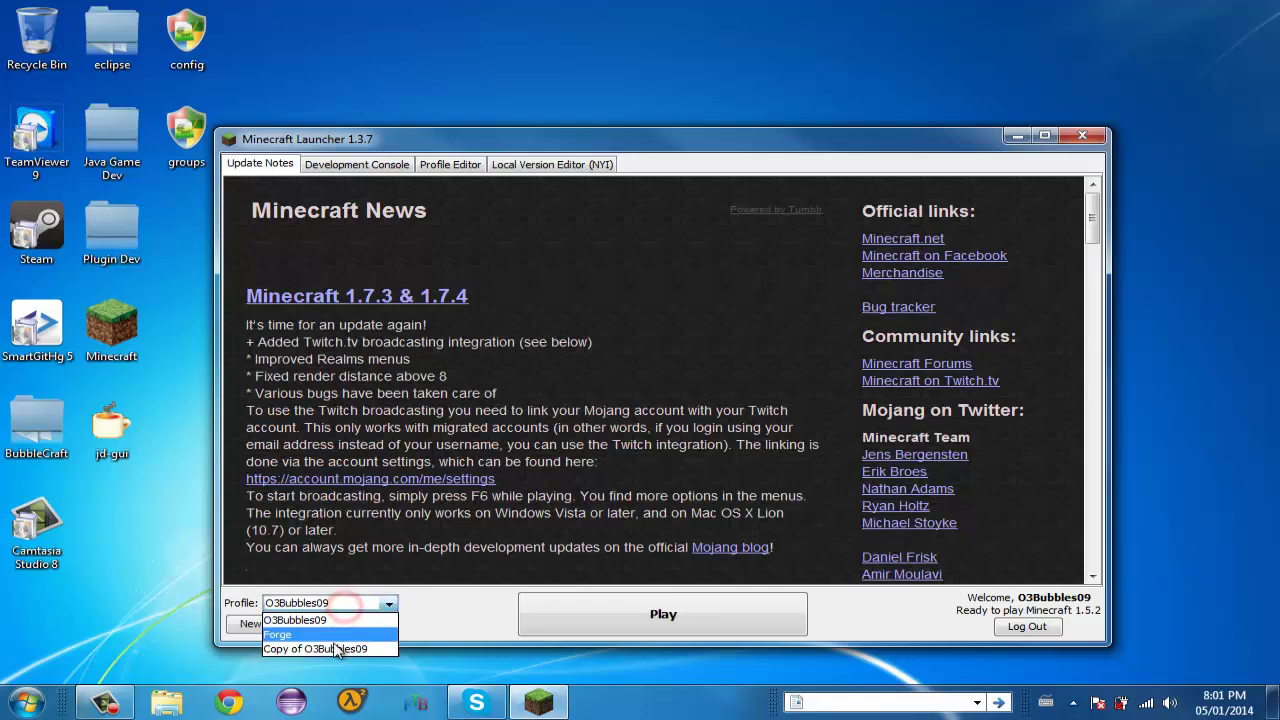
click(315, 634)
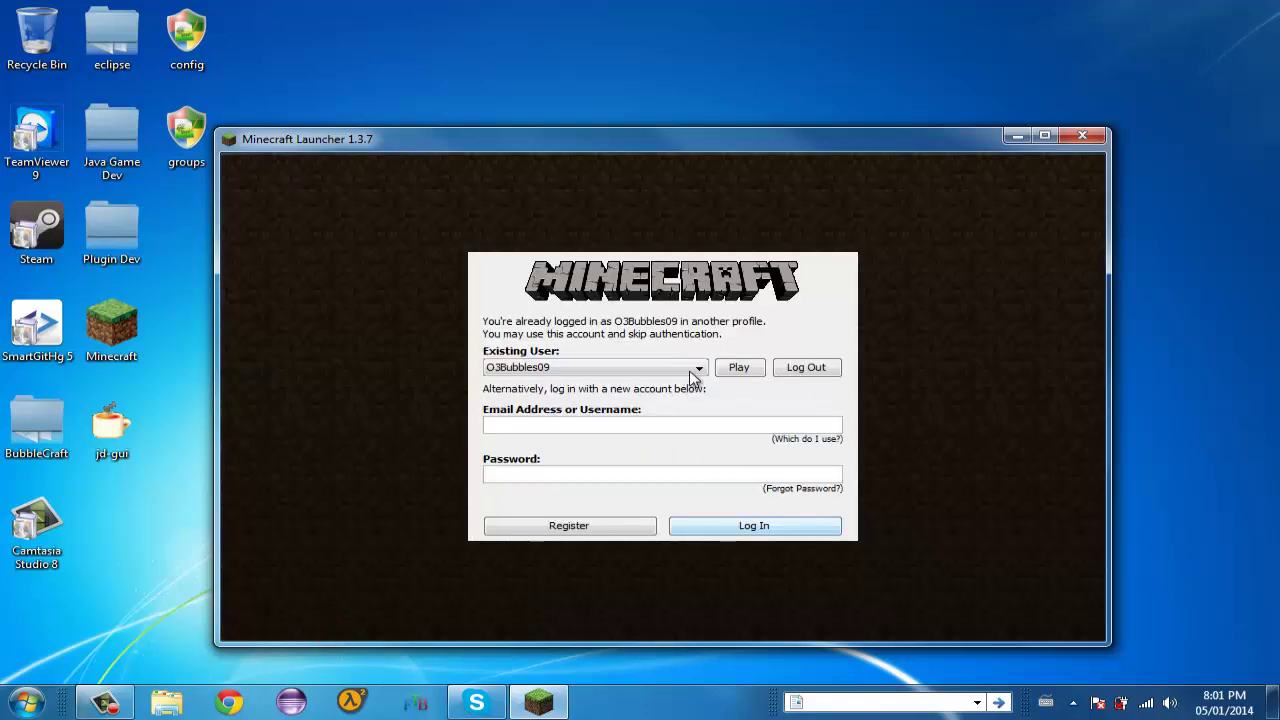
click(736, 366)
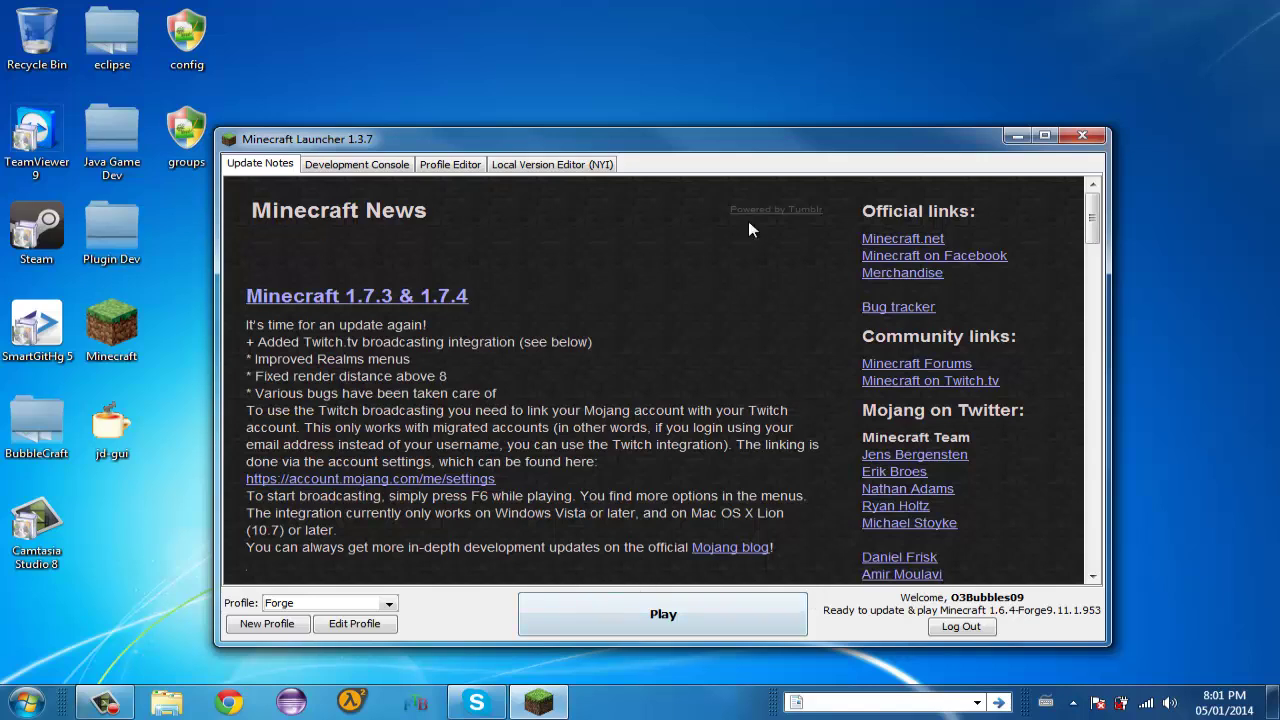
drag(718, 137, 724, 70)
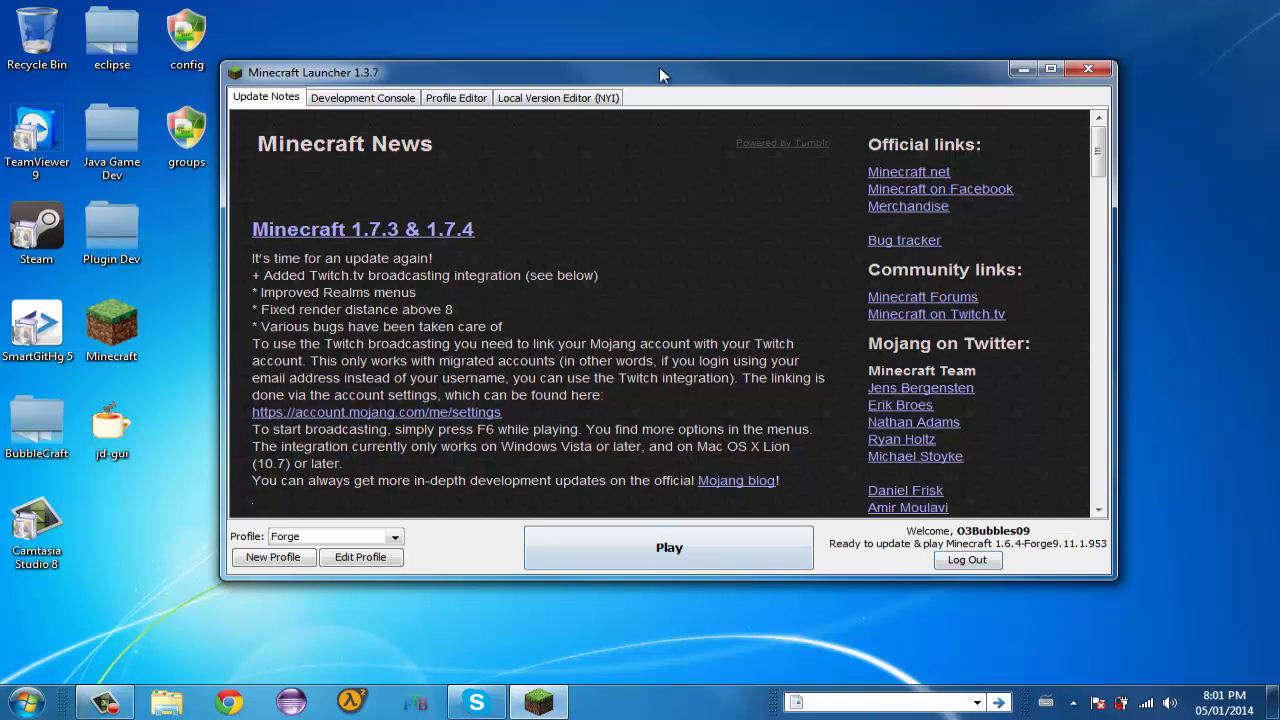
mouse_move(659, 77)
mouse_down()
mouse_move(702, 72)
mouse_move(776, 98)
mouse_move(671, 133)
mouse_move(686, 119)
mouse_up()
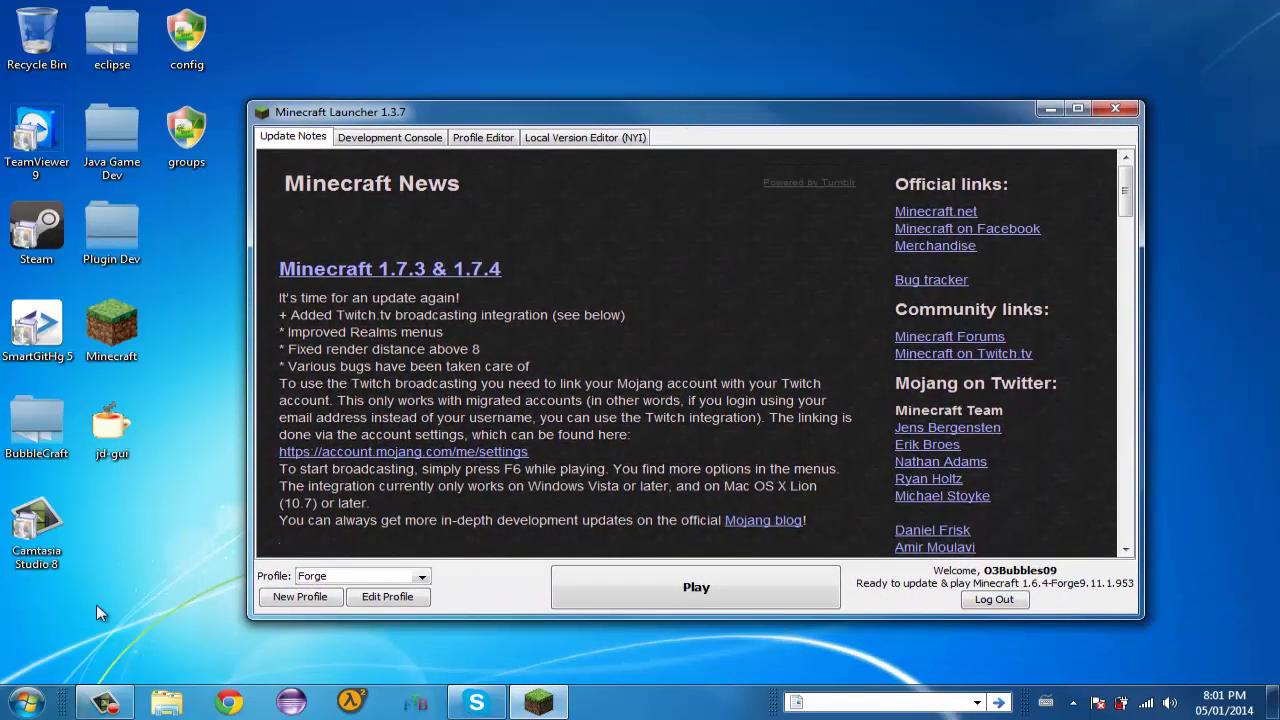
Step: Open the .minecraft folder inside the Roaming AppData folder using %appdata%
click(189, 607)
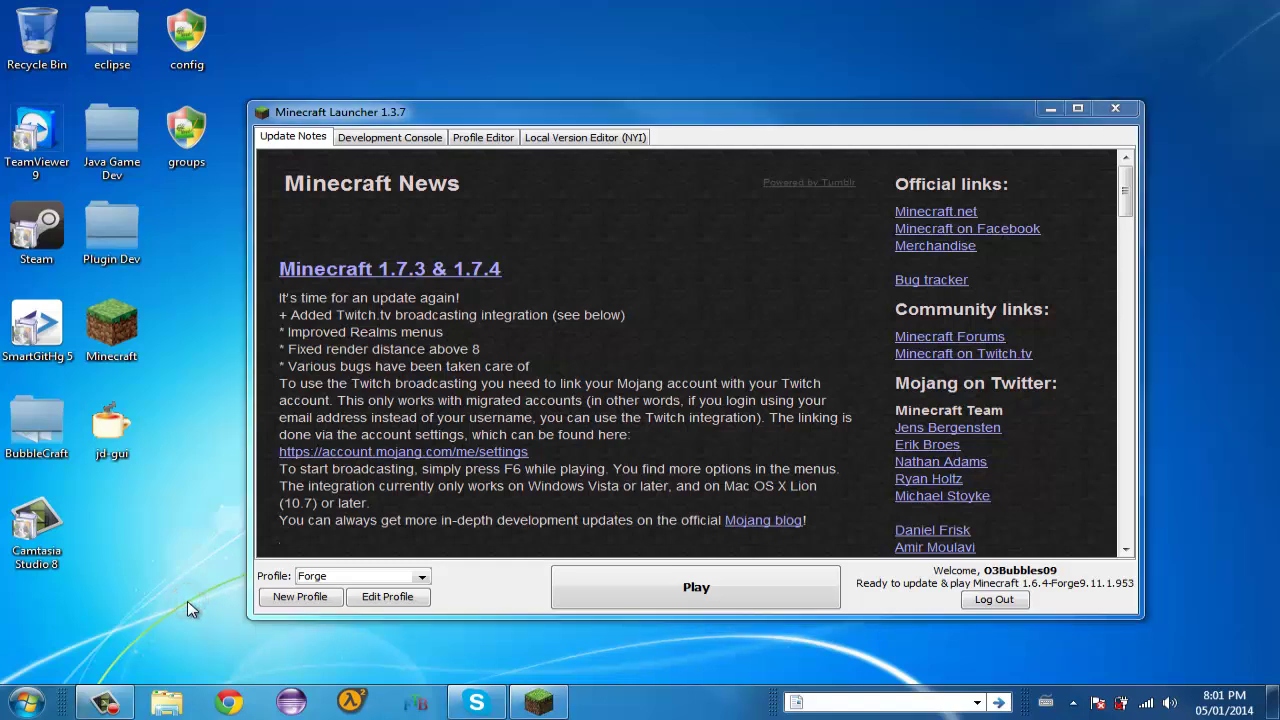
key(super+r)
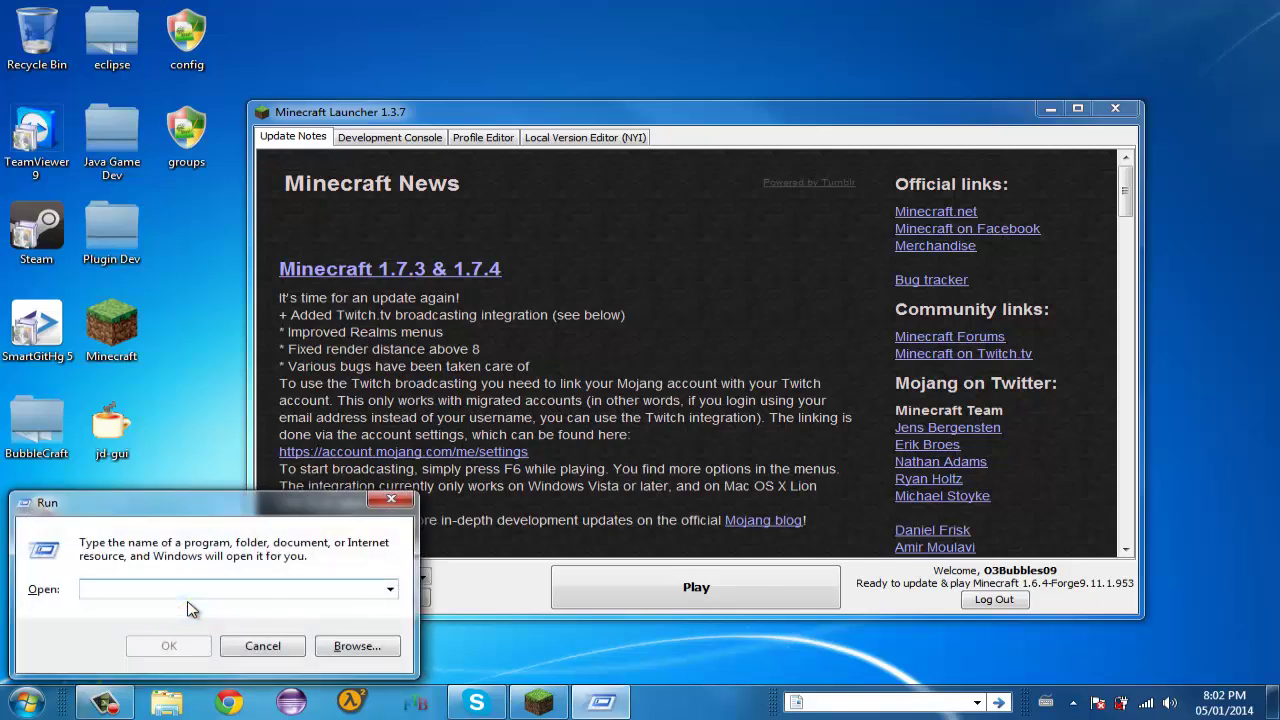
text(%appdata%)
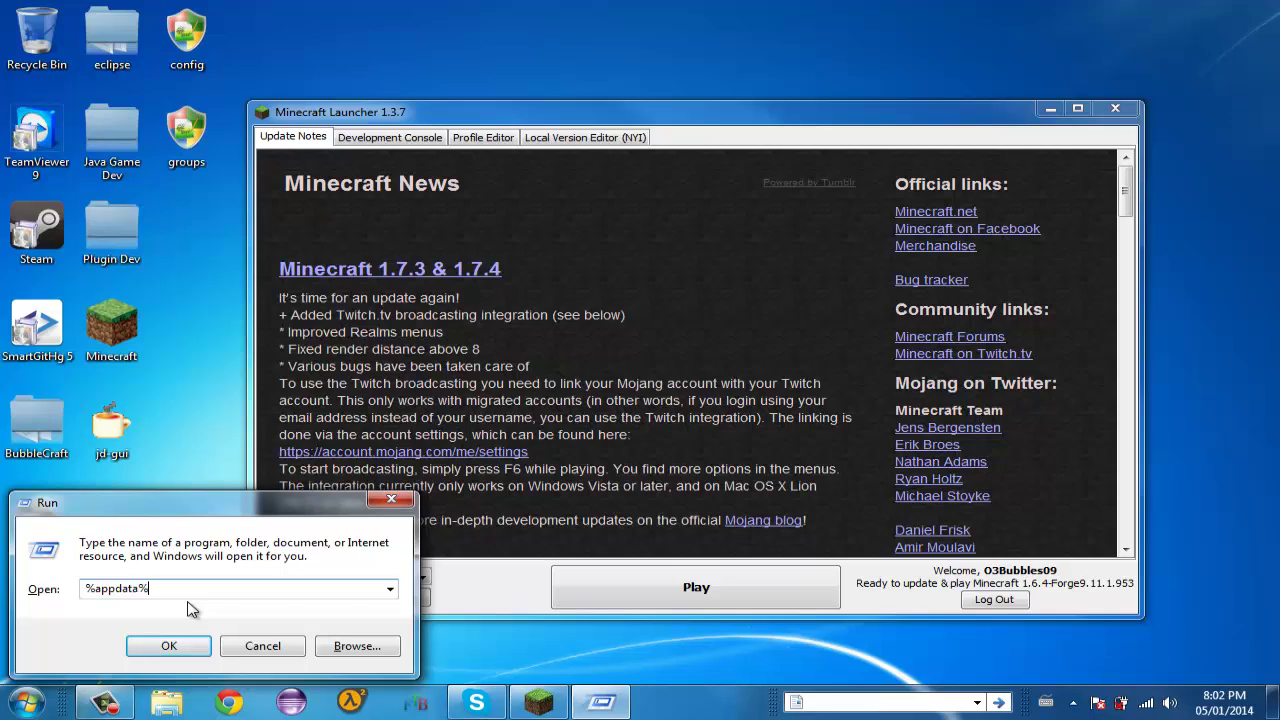
key(Return)
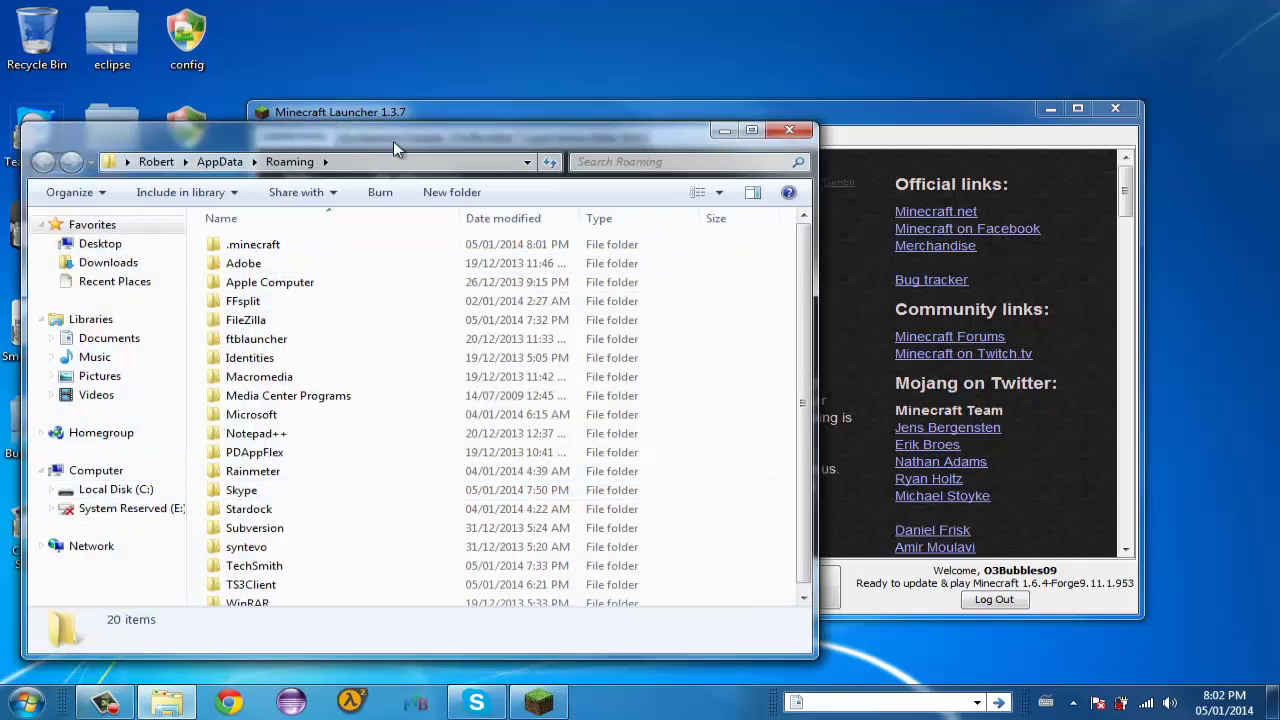
drag(398, 139, 530, 4)
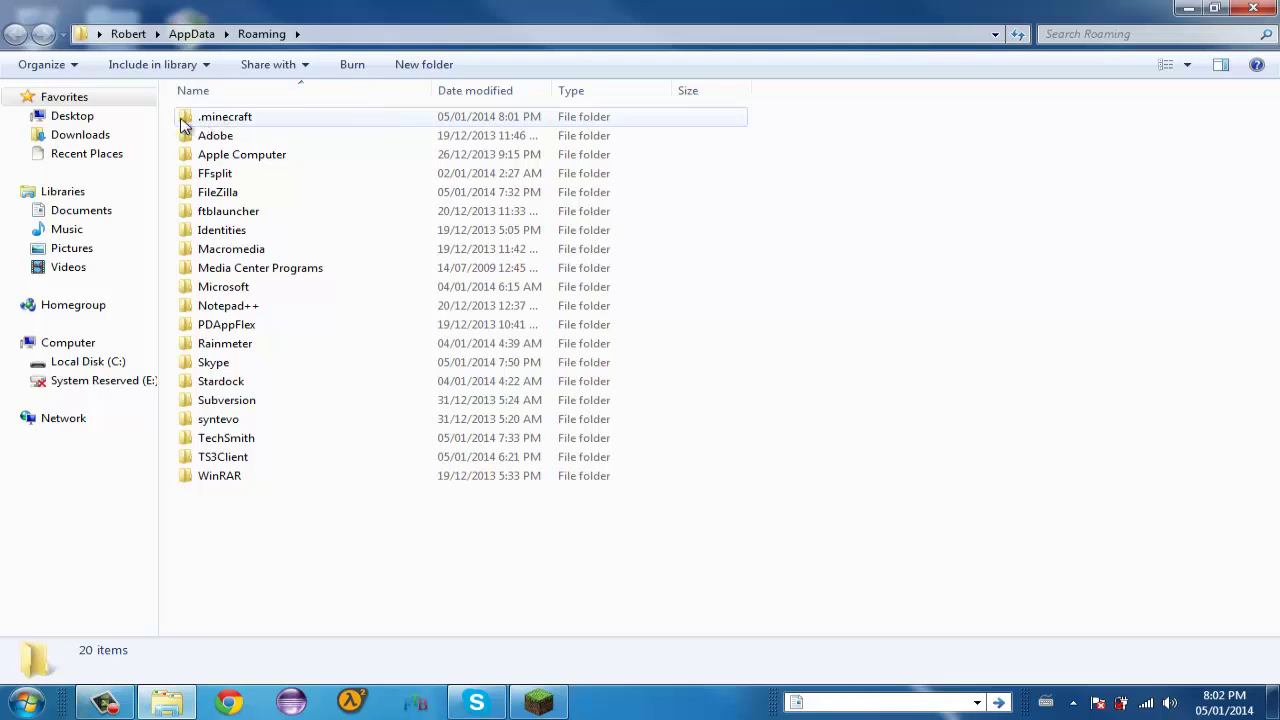
click(162, 116)
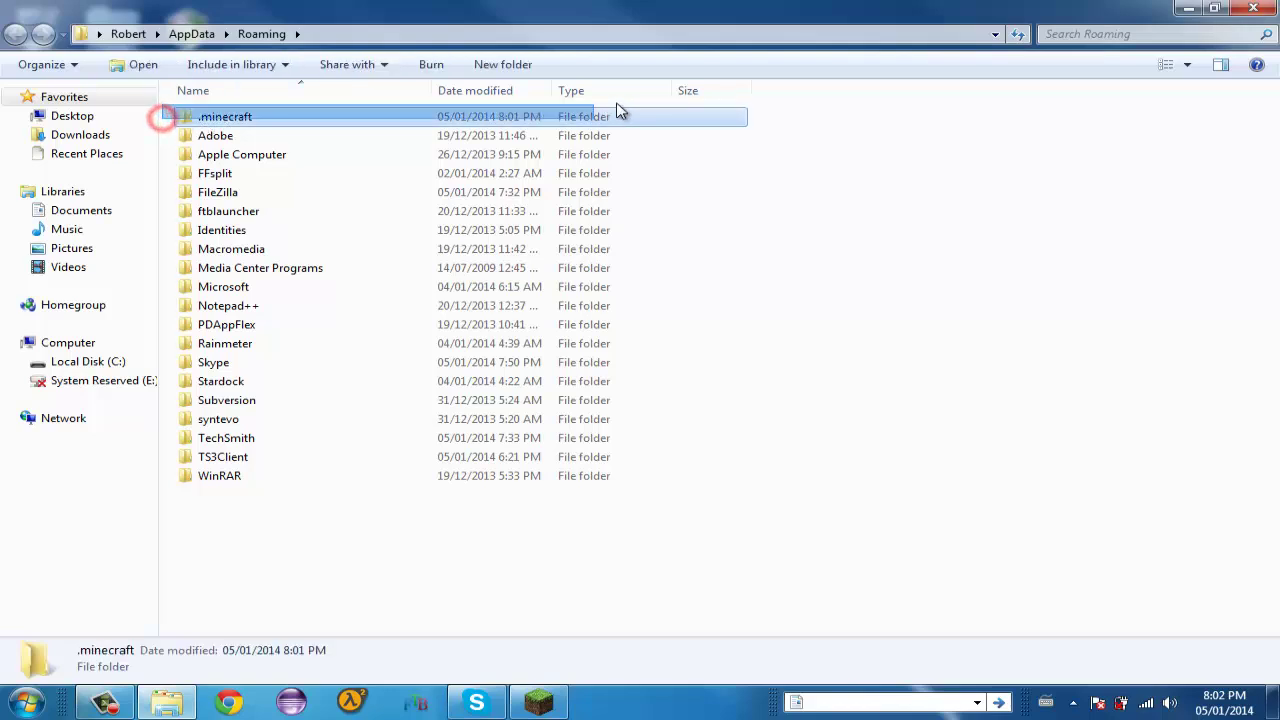
double_click(667, 118)
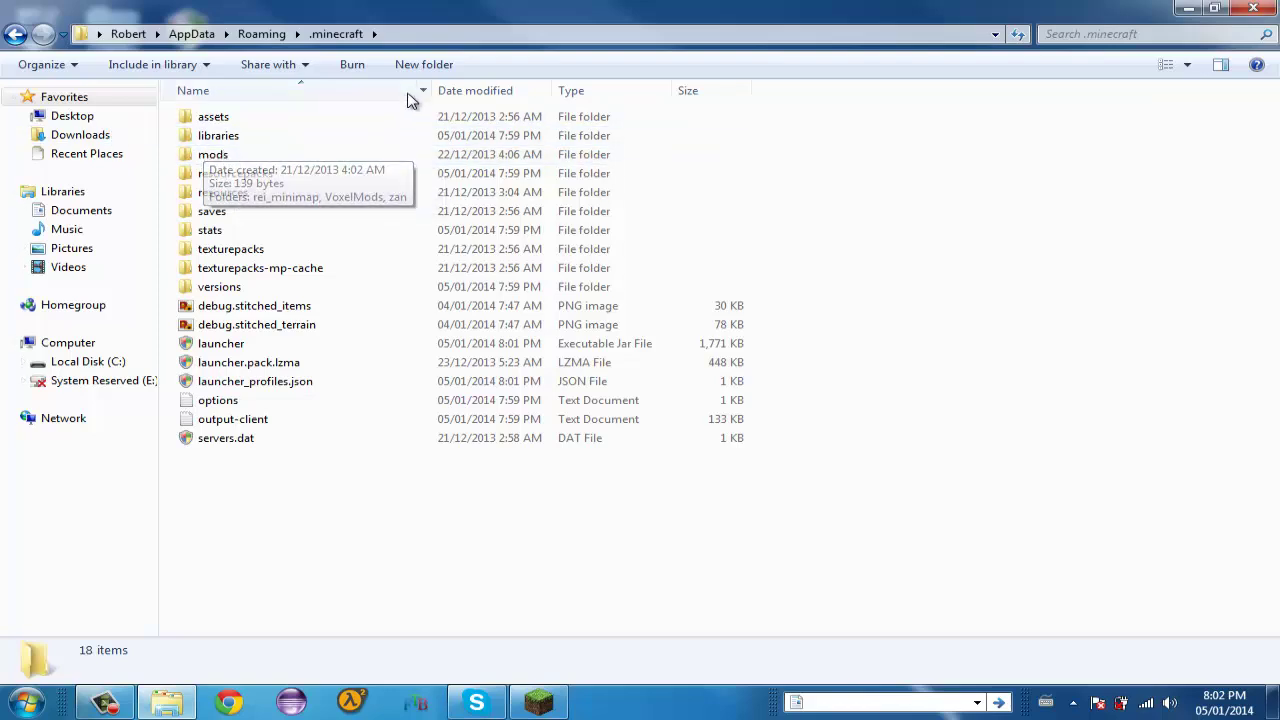
Step: Create a mods folder merged with the existing one, and delete its three old subfolders
click(426, 68)
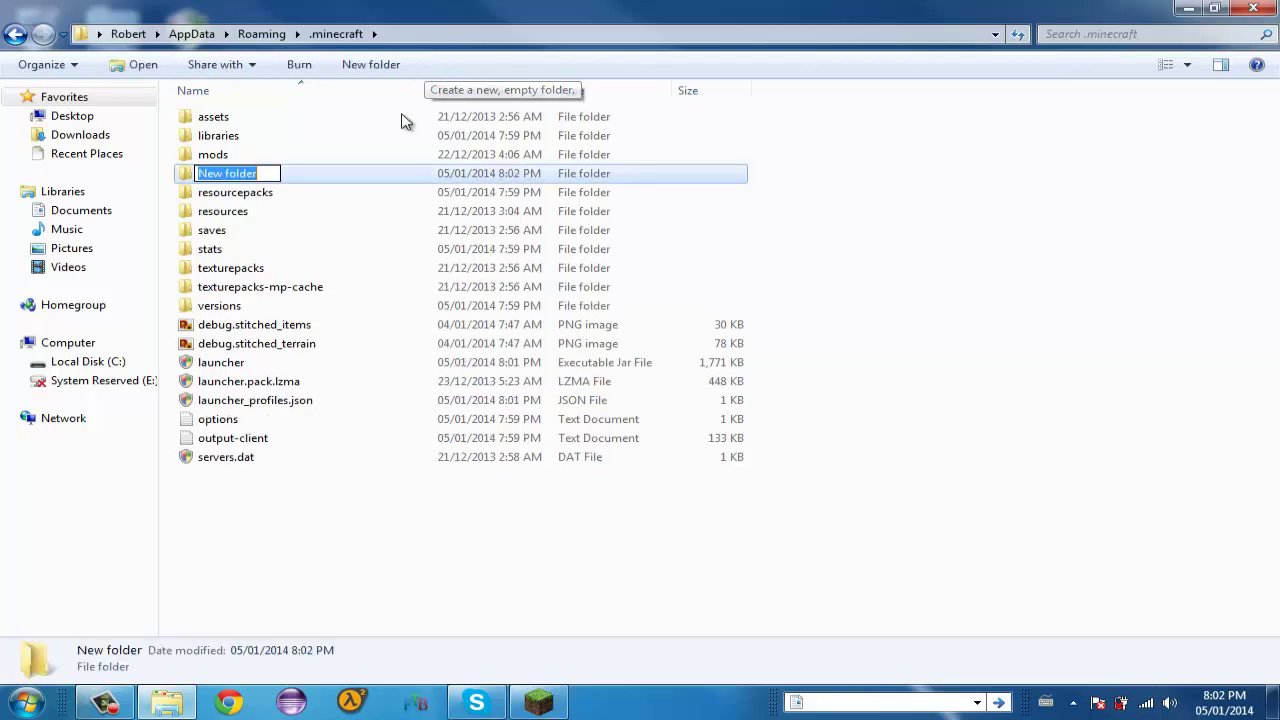
text(mods)
key(Return)
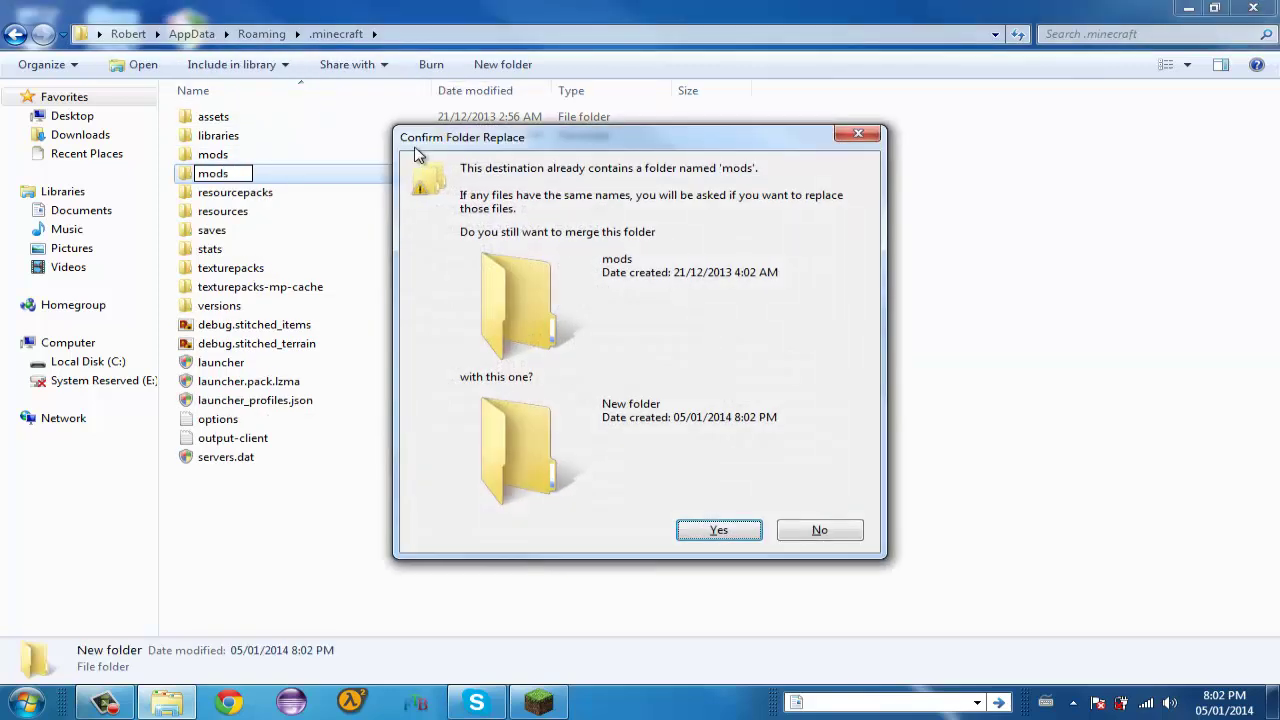
click(722, 532)
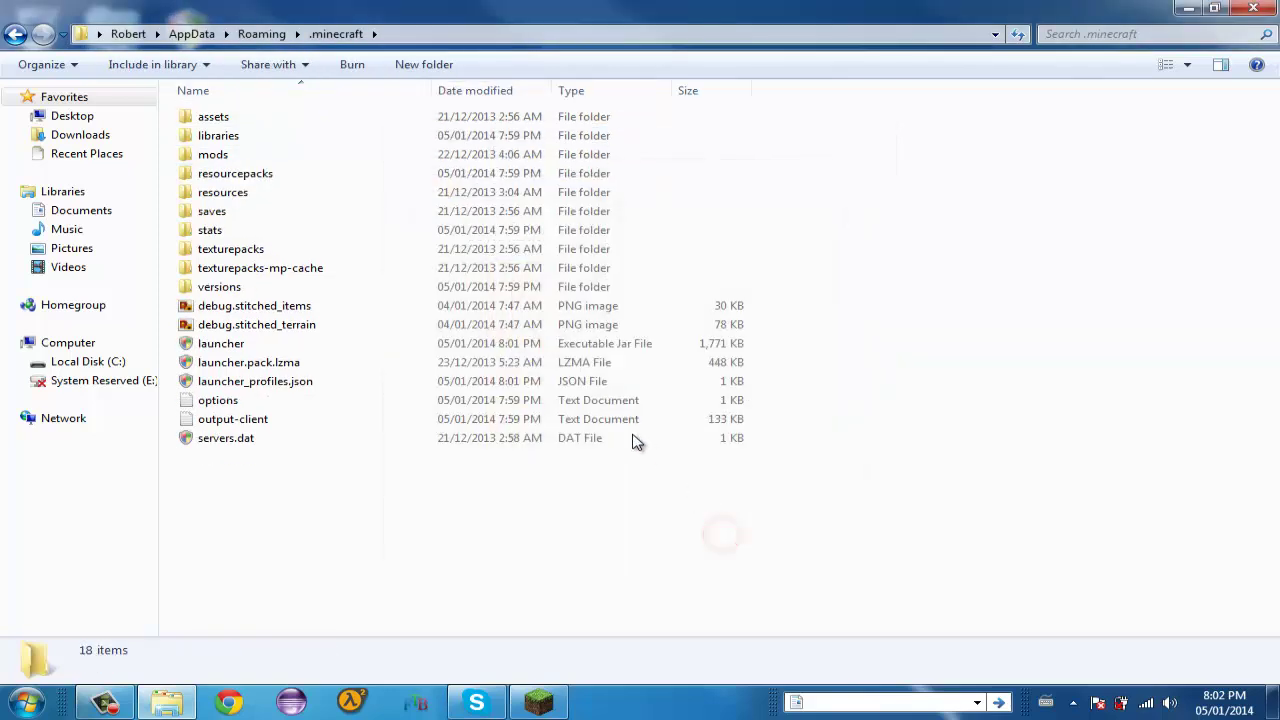
double_click(267, 161)
drag(327, 304, 700, 118)
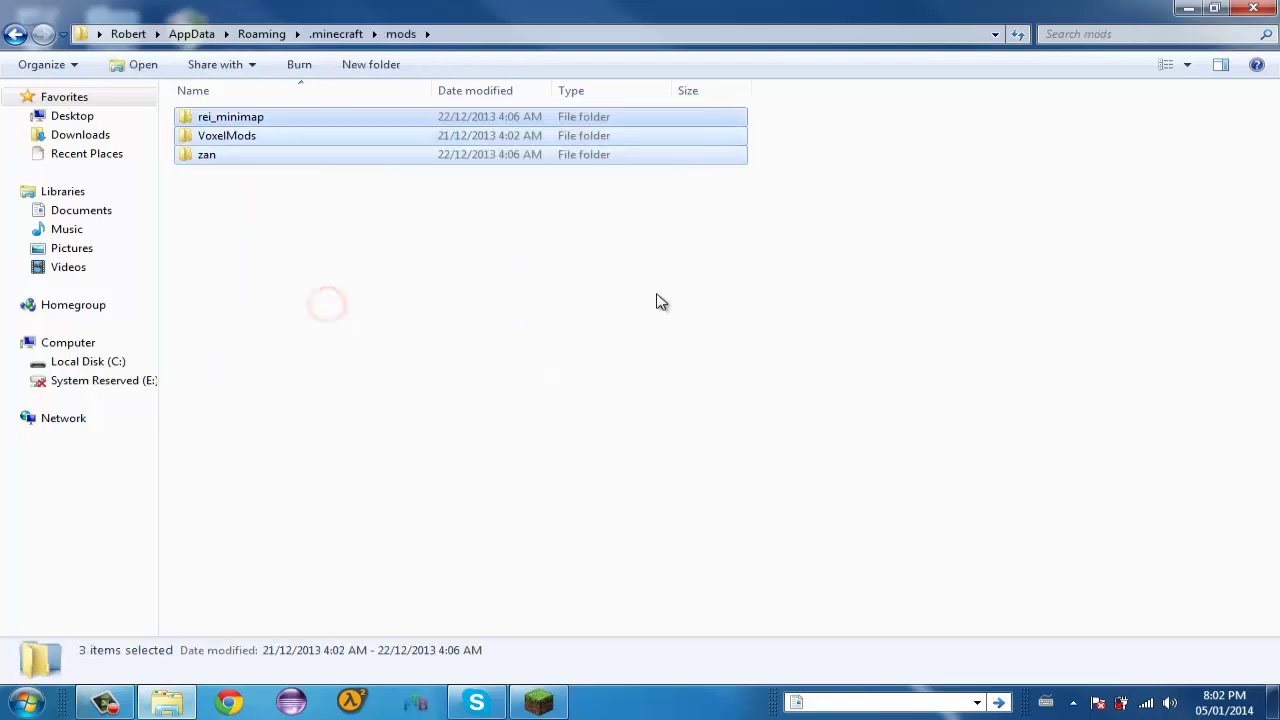
key(Delete)
click(510, 217)
Step: Move the ComputerCraft1.58 archive into the mods folder and close the Explorer window
drag(575, 12, 0, 30)
click(1042, 104)
mouse_move(880, 438)
mouse_down()
mouse_move(889, 446)
mouse_move(904, 294)
mouse_move(900, 325)
mouse_move(400, 266)
mouse_up()
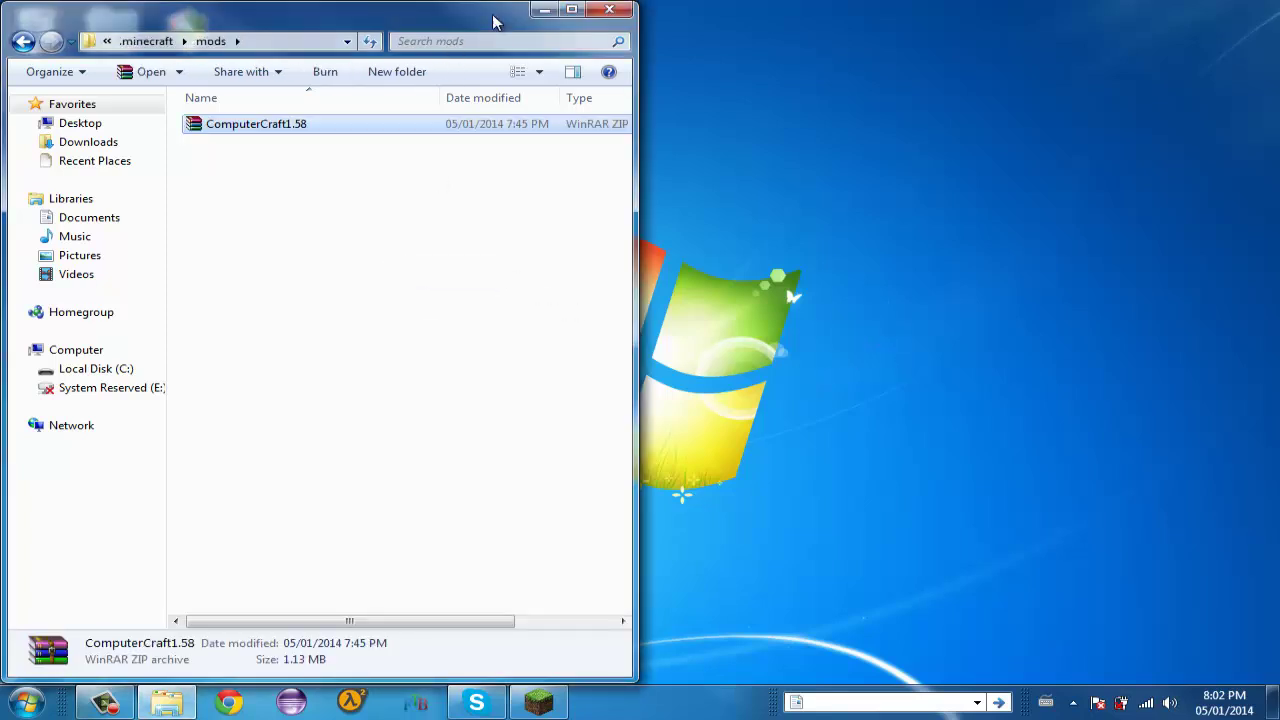
click(604, 9)
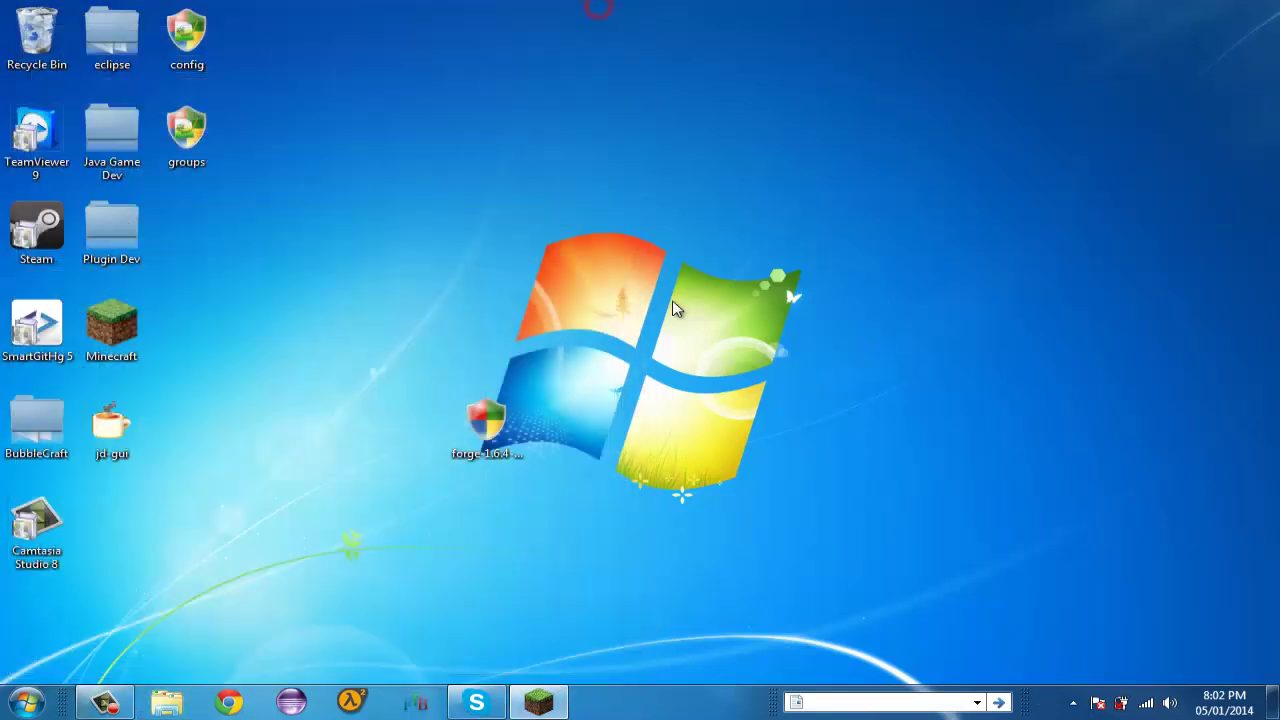
Step: Restore the launcher and play the Forge profile to reach the Minecraft 1.6.4 title screen
click(538, 702)
click(681, 604)
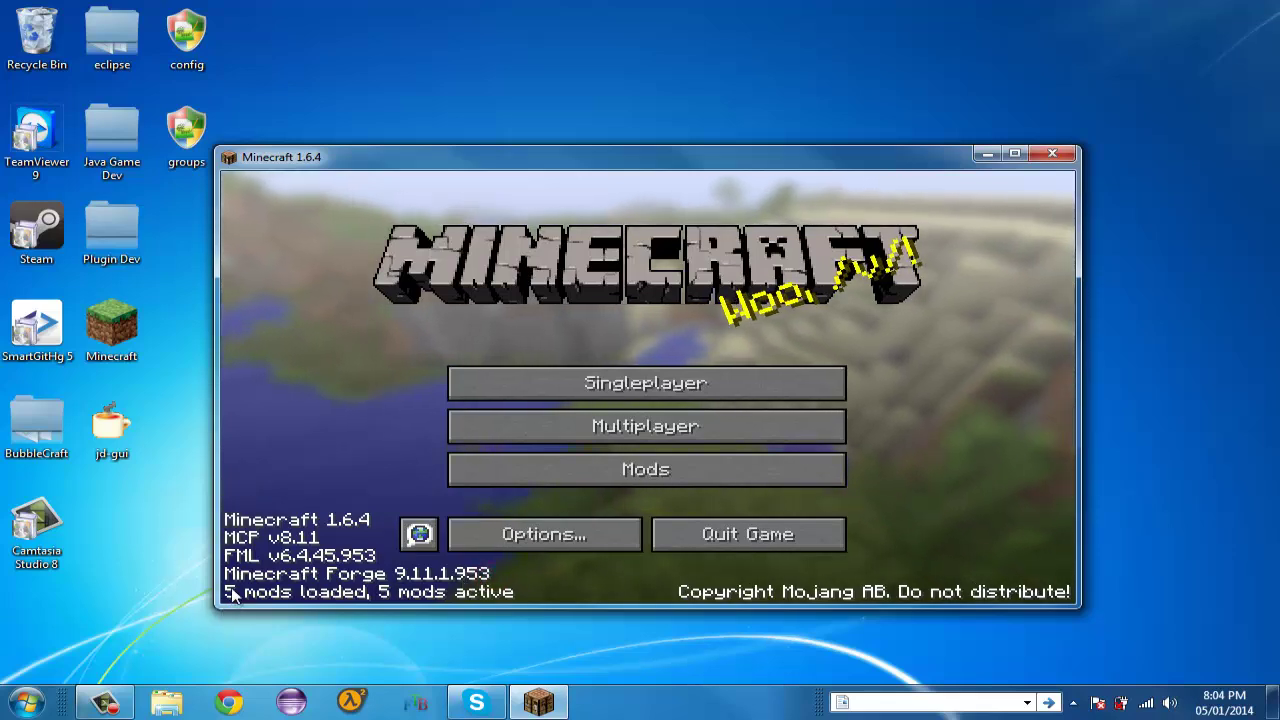
click(563, 479)
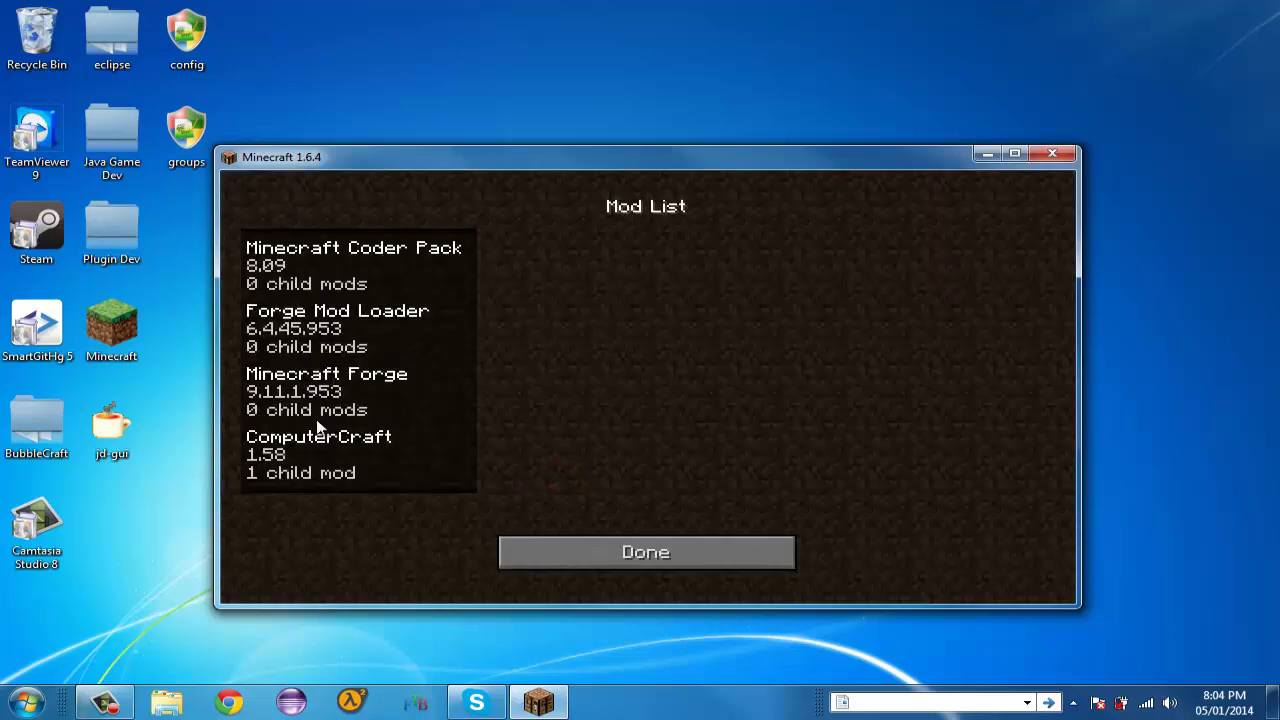
click(325, 463)
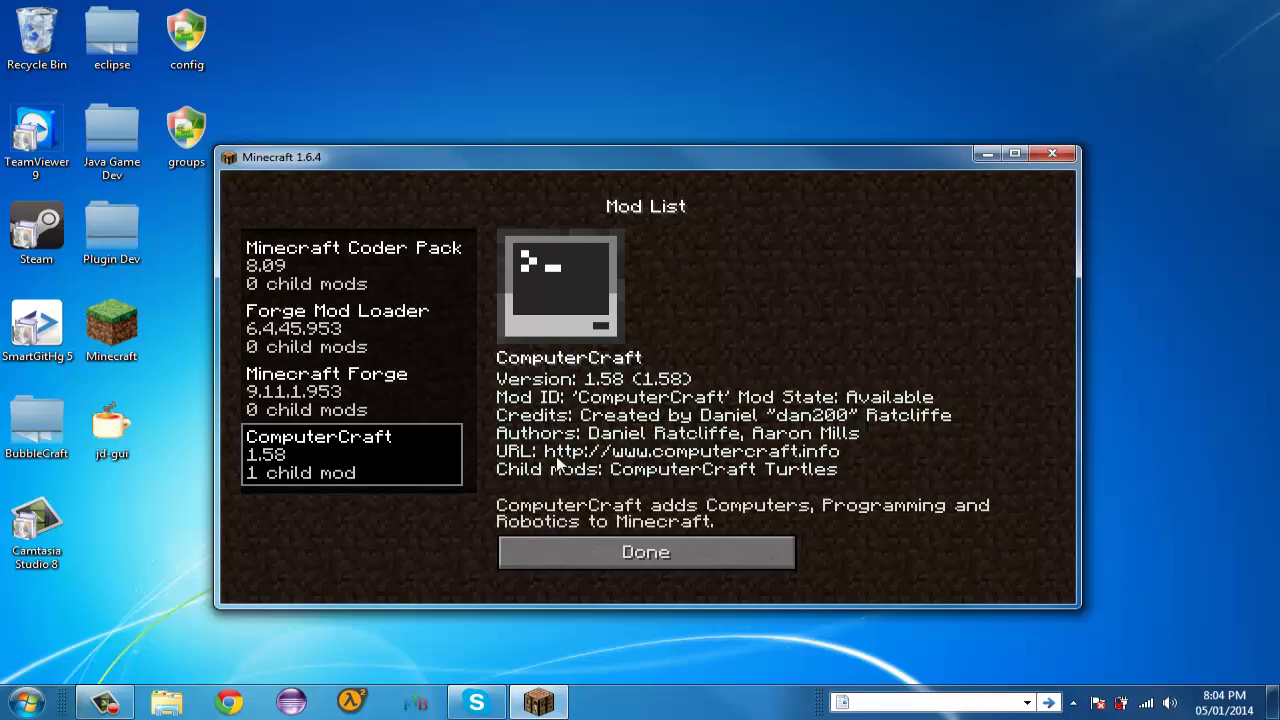
click(680, 543)
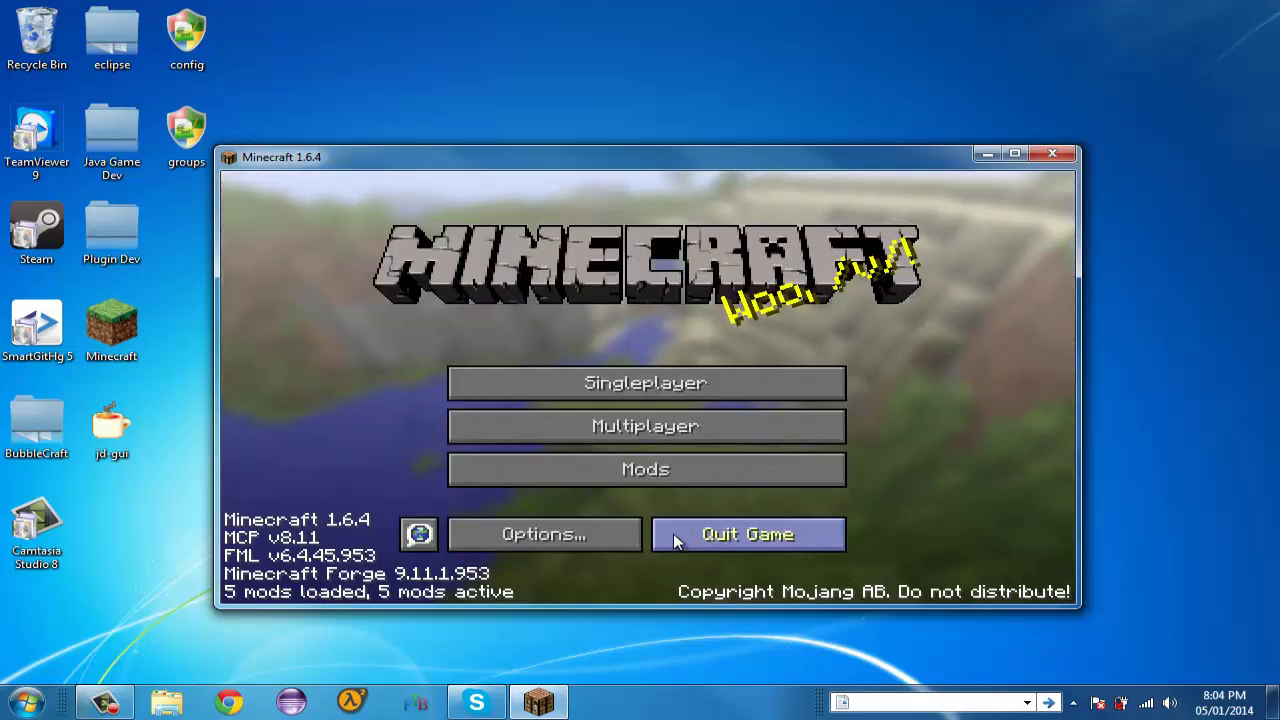